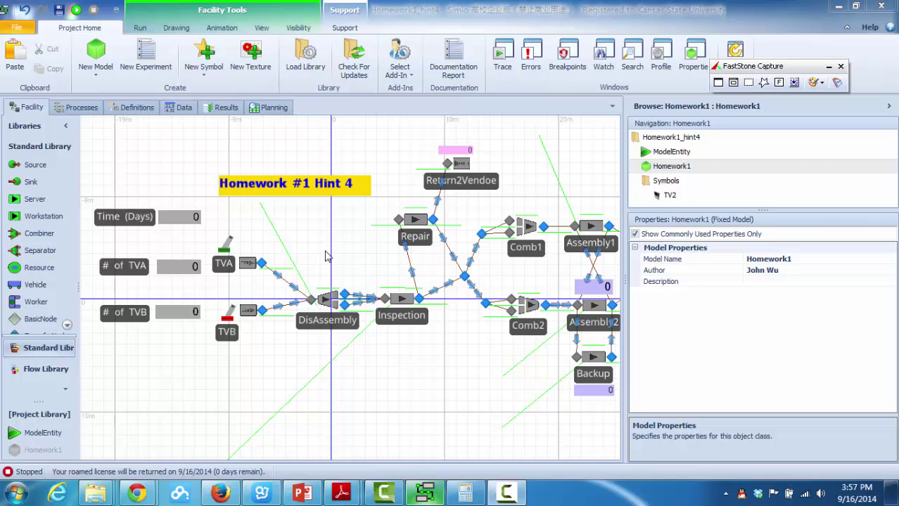
# Step: Set the arrival mode of the TVA_Arrivals source to Time Varying Arrival Rate
pyautogui.click(251, 271)
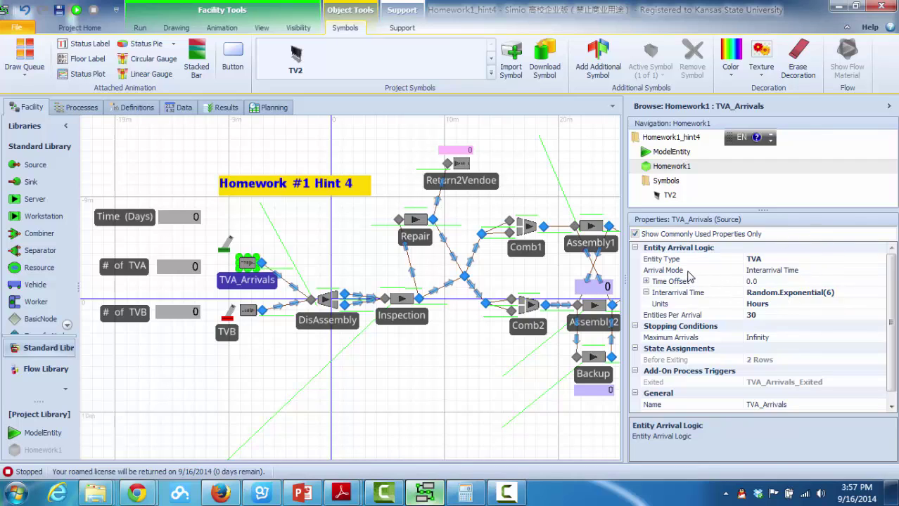
pyautogui.click(765, 272)
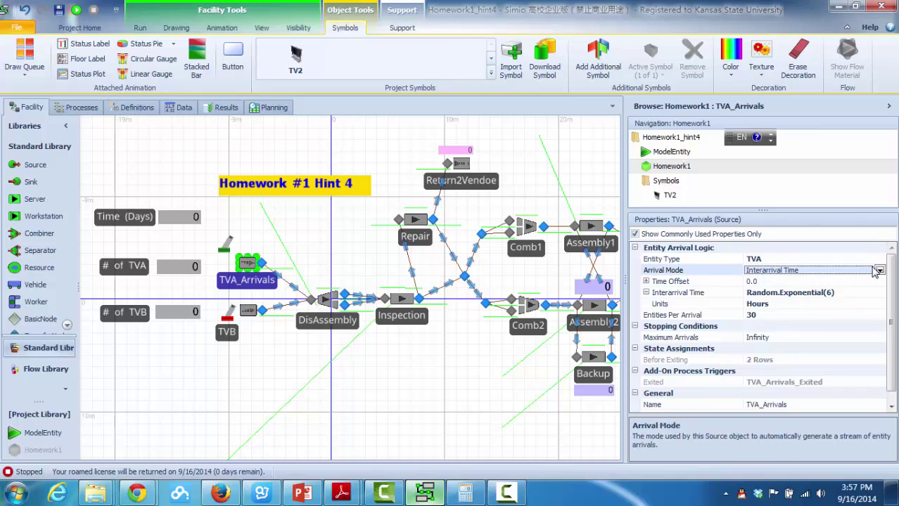
pyautogui.click(878, 270)
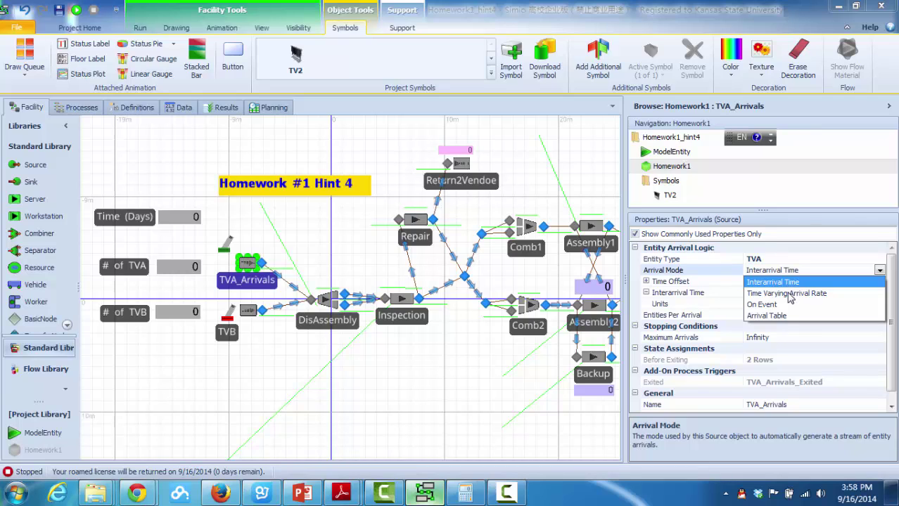
pyautogui.click(788, 294)
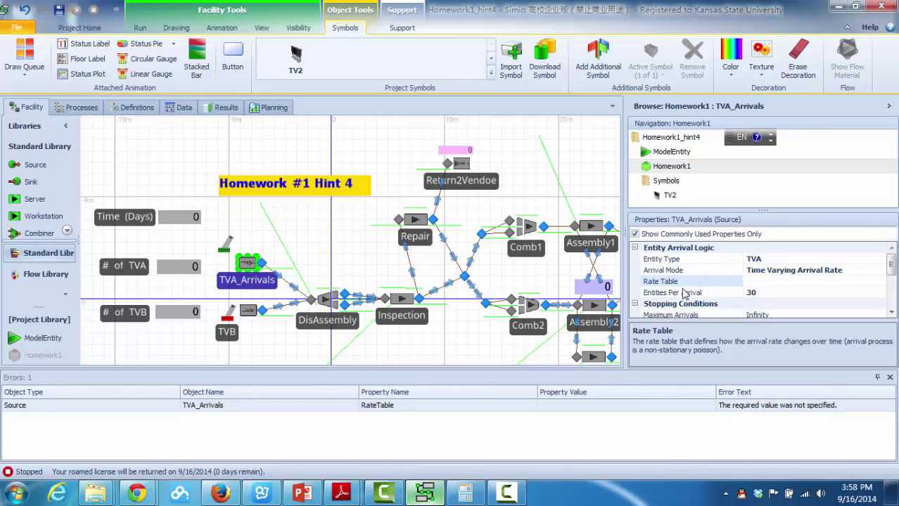
# Step: Create a rate table in the model's data and set its interval size units to Days
pyautogui.click(180, 111)
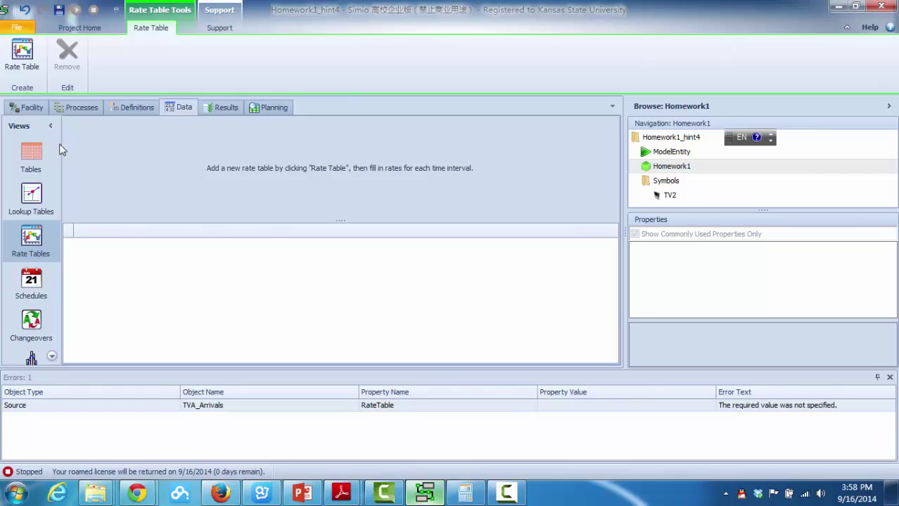
pyautogui.click(22, 53)
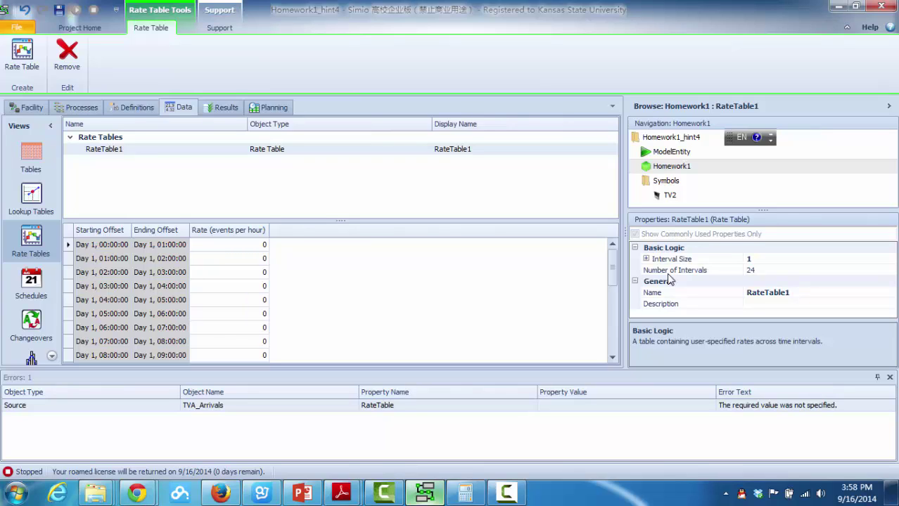
pyautogui.click(764, 259)
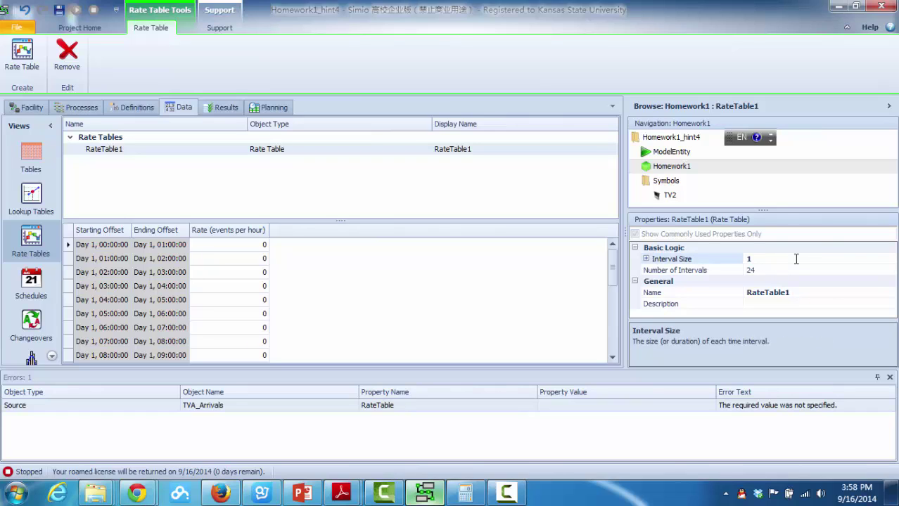
pyautogui.click(645, 258)
pyautogui.click(866, 272)
pyautogui.click(879, 270)
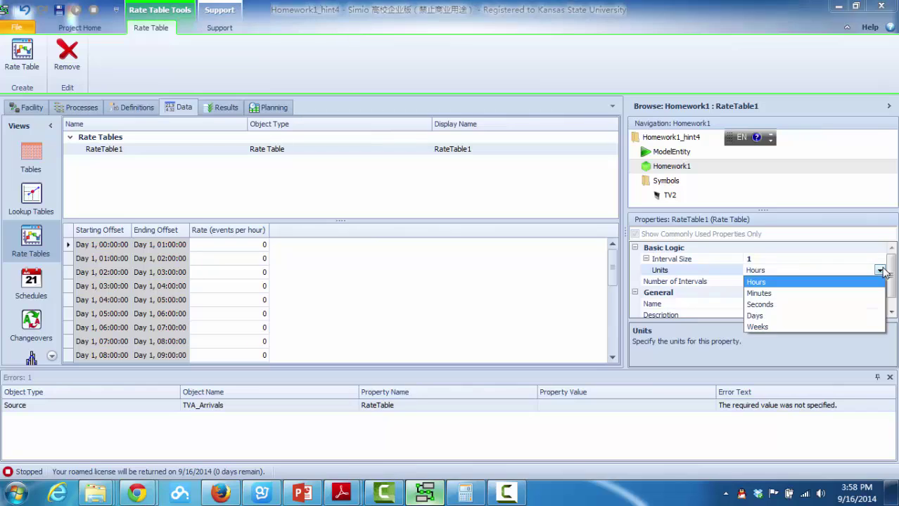
pyautogui.click(763, 317)
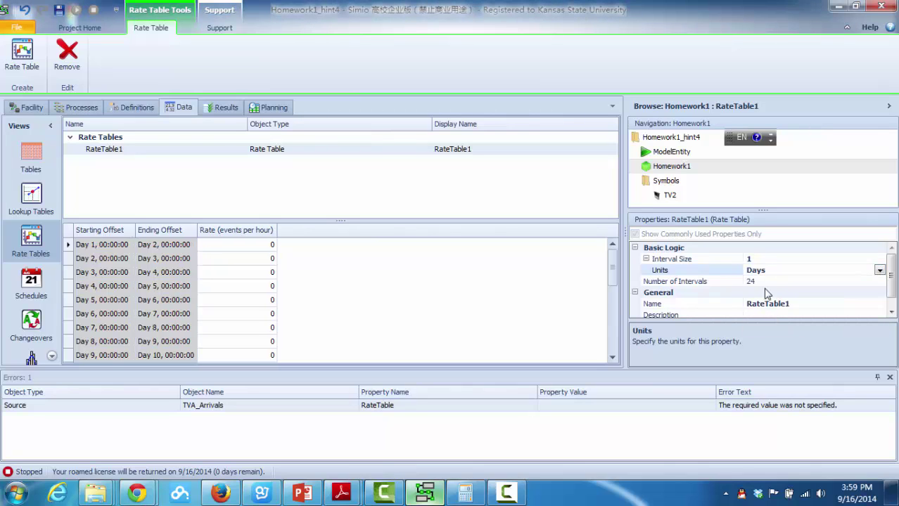
# Step: Set the number of intervals of RateTable1 to 7
pyautogui.click(772, 282)
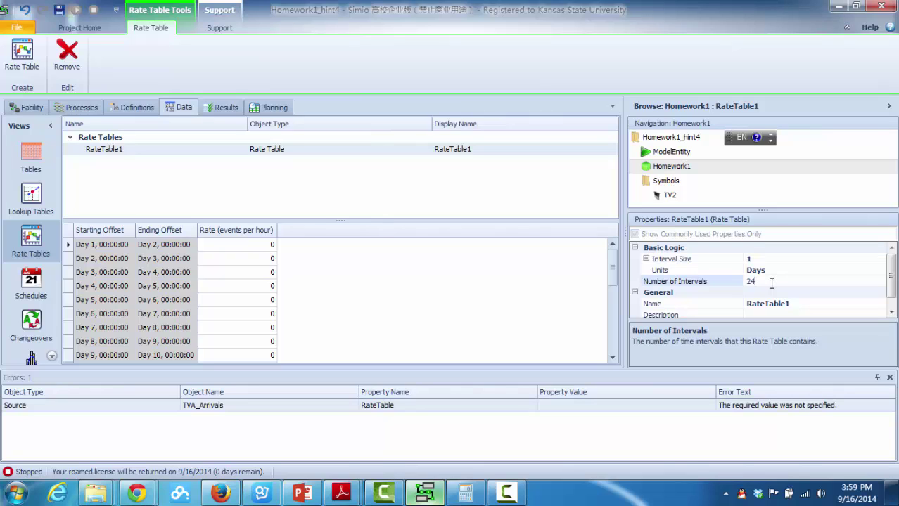
pyautogui.moveTo(763, 282); pyautogui.dragTo(748, 282)
pyautogui.write('7')
pyautogui.press('Return')
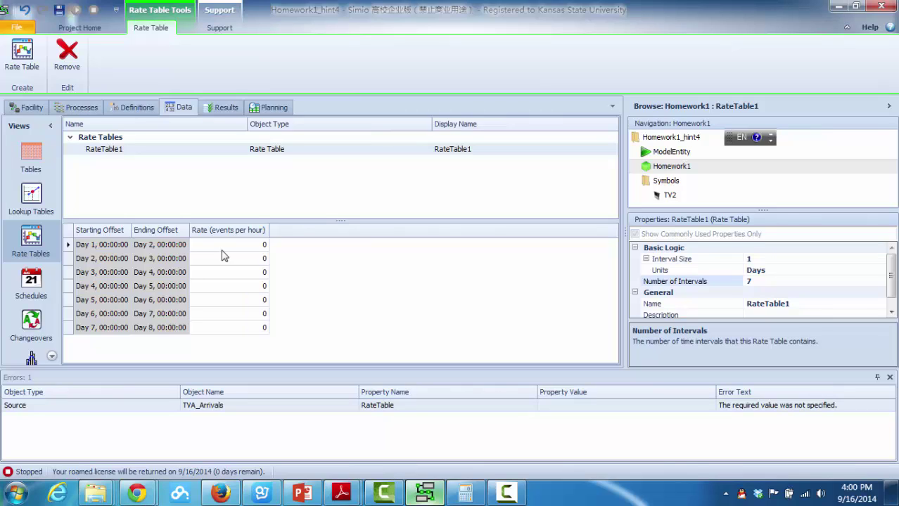
# Step: Enter a rate of 0.167 events per hour for the Day 1 interval of RateTable1
pyautogui.click(223, 251)
pyautogui.click(223, 250)
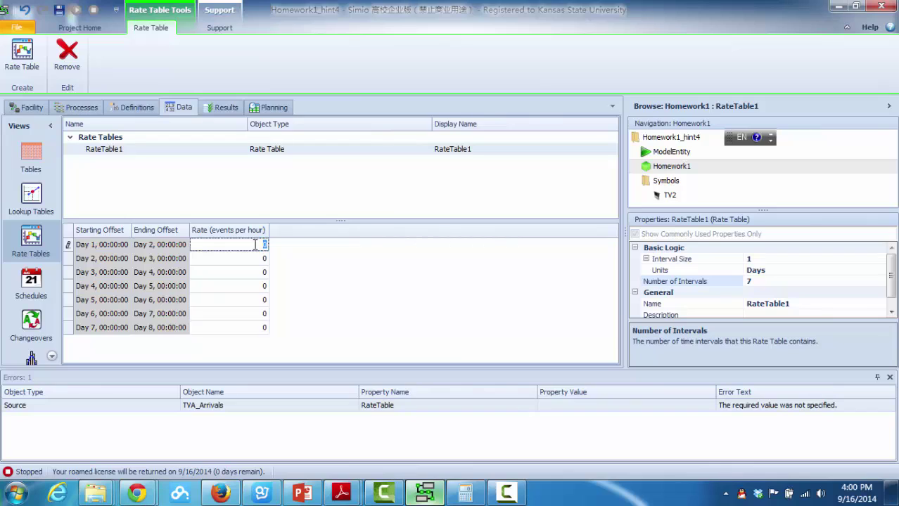
pyautogui.write('1/6')
pyautogui.press('BackSpace')
pyautogui.press('BackSpace')
pyautogui.press('BackSpace')
pyautogui.write('0.167')
pyautogui.press('Return')
# Step: Enter a rate of 0.167 events per hour for the intervals starting on Days 2 through 5 of RateTable1
pyautogui.click(266, 258)
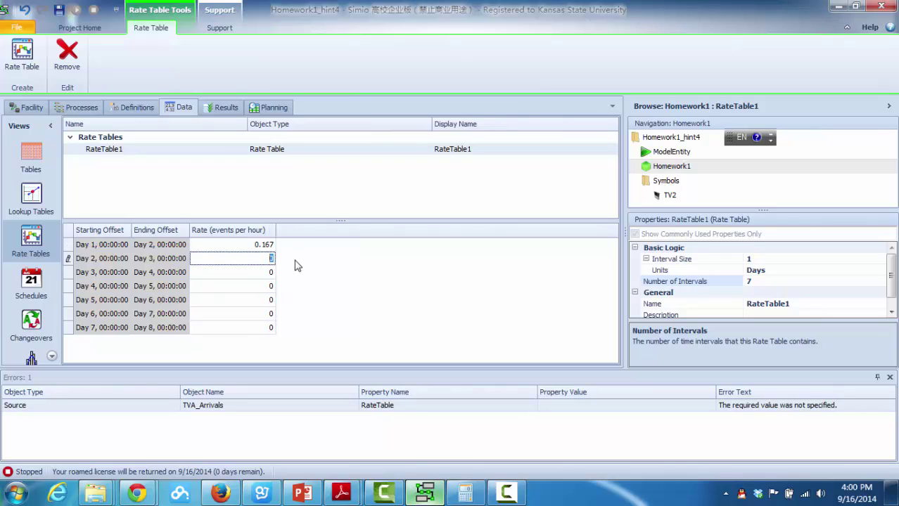
pyautogui.write('0.167')
pyautogui.click(261, 273)
pyautogui.write('0.167')
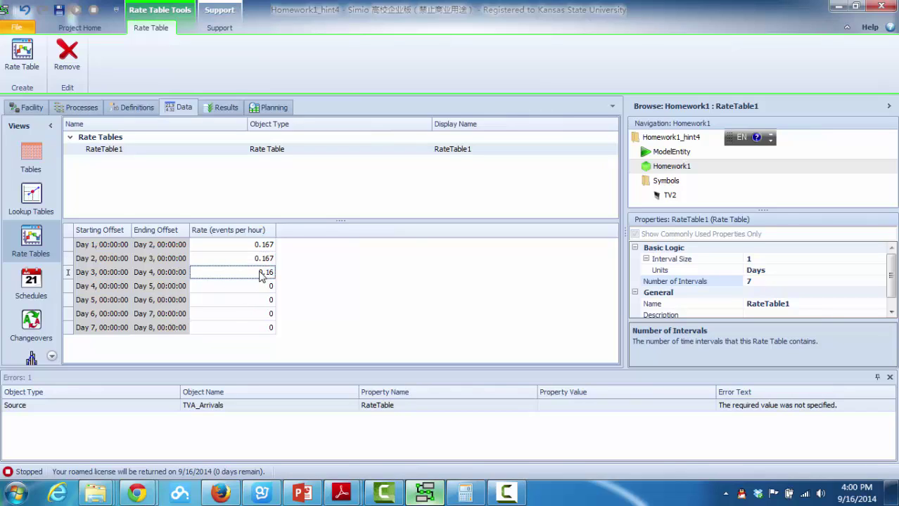
pyautogui.click(262, 287)
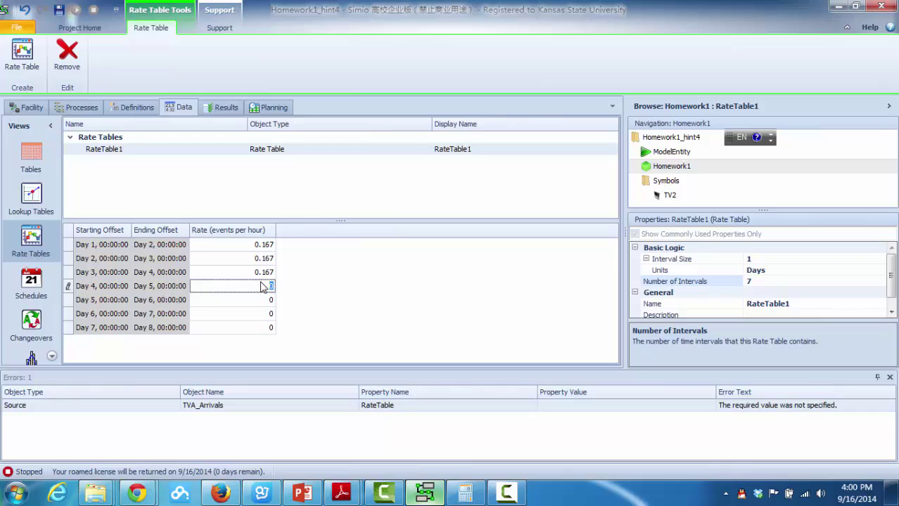
pyautogui.write('0.167')
pyautogui.click(257, 303)
pyautogui.write('0.167')
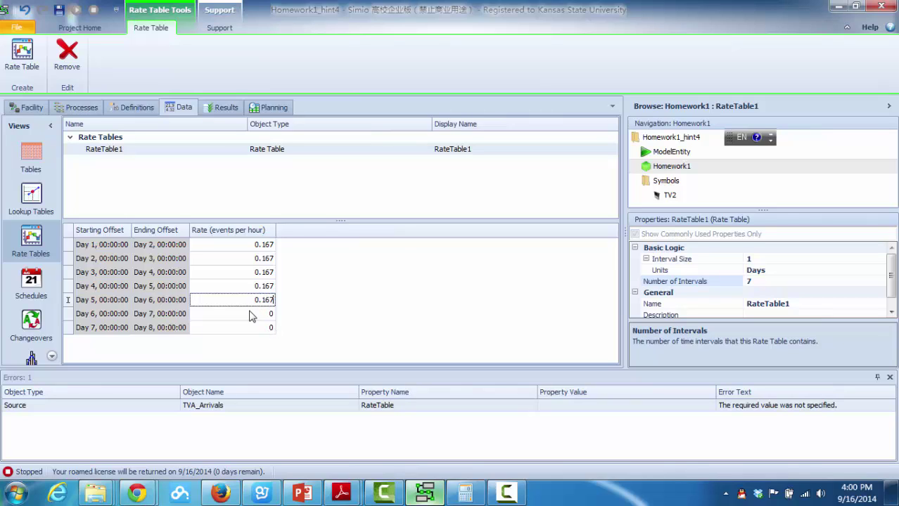
pyautogui.click(252, 314)
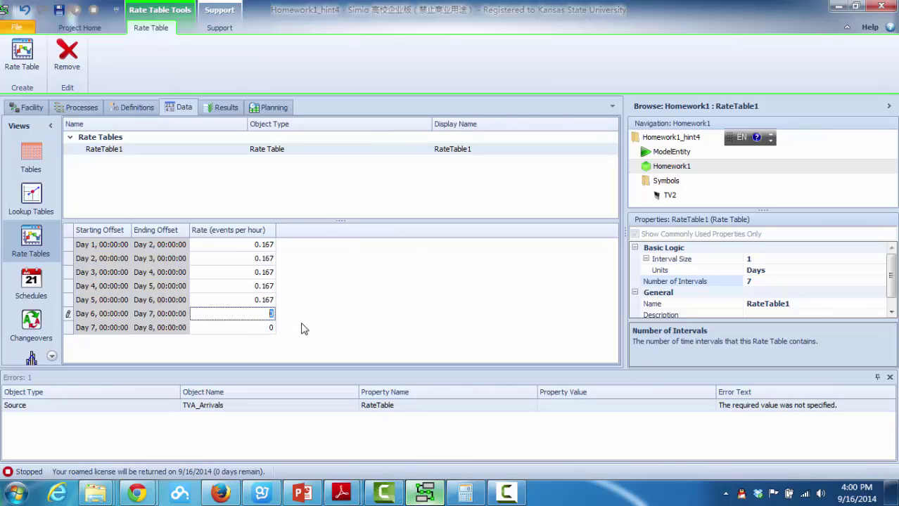
pyautogui.press('Return')
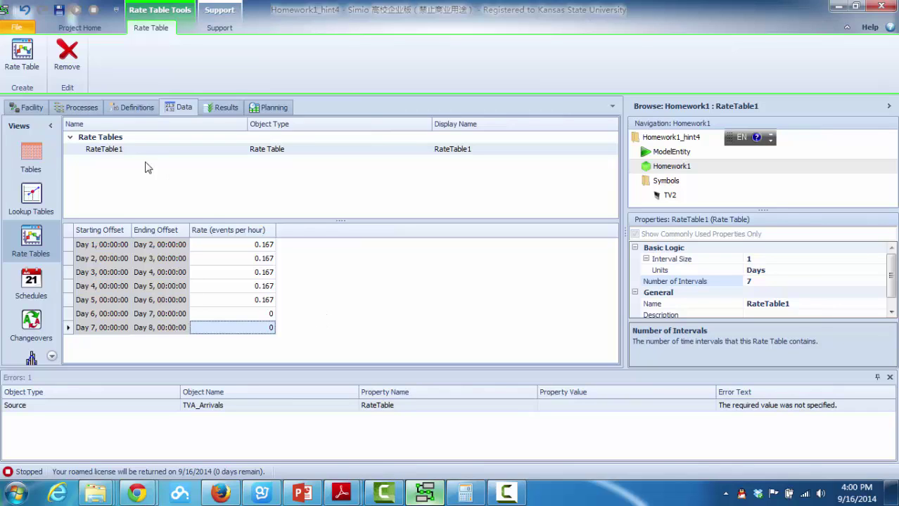
# Step: Add a second rate table with its interval size units set to Days and 7 intervals
pyautogui.click(22, 56)
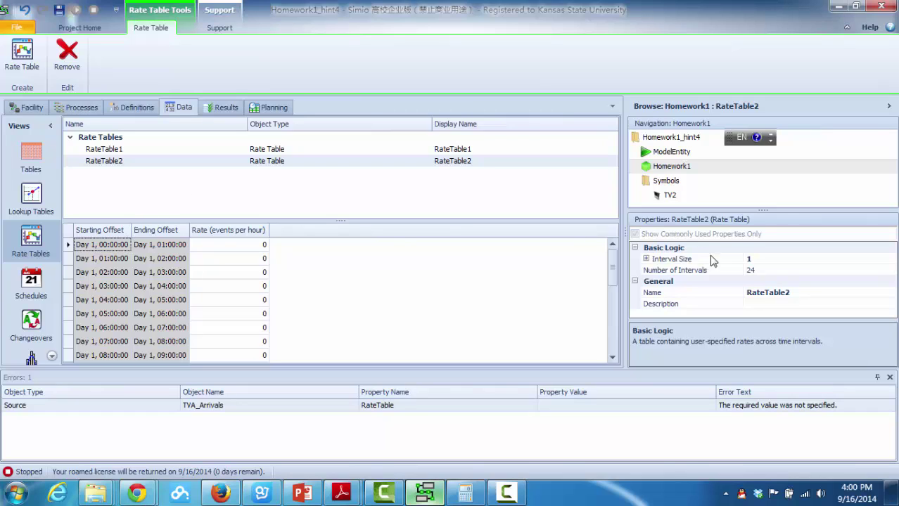
pyautogui.click(770, 259)
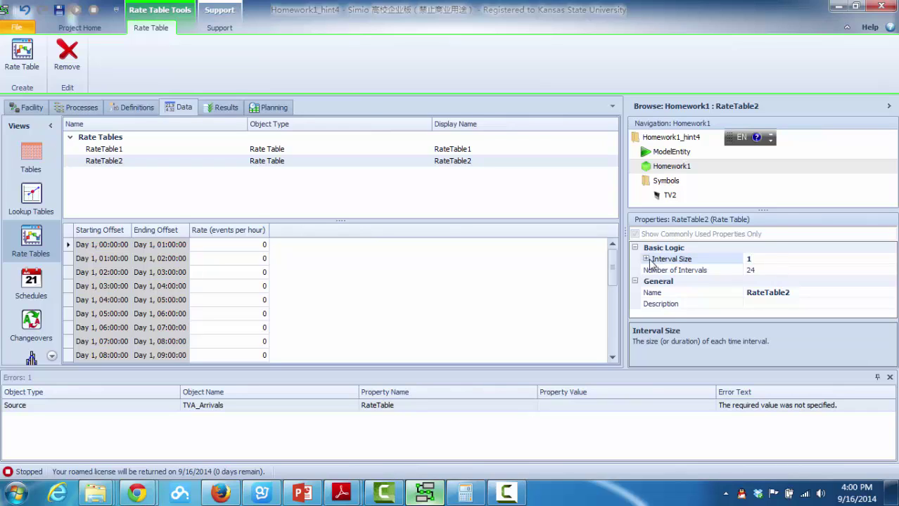
pyautogui.click(646, 259)
pyautogui.click(830, 275)
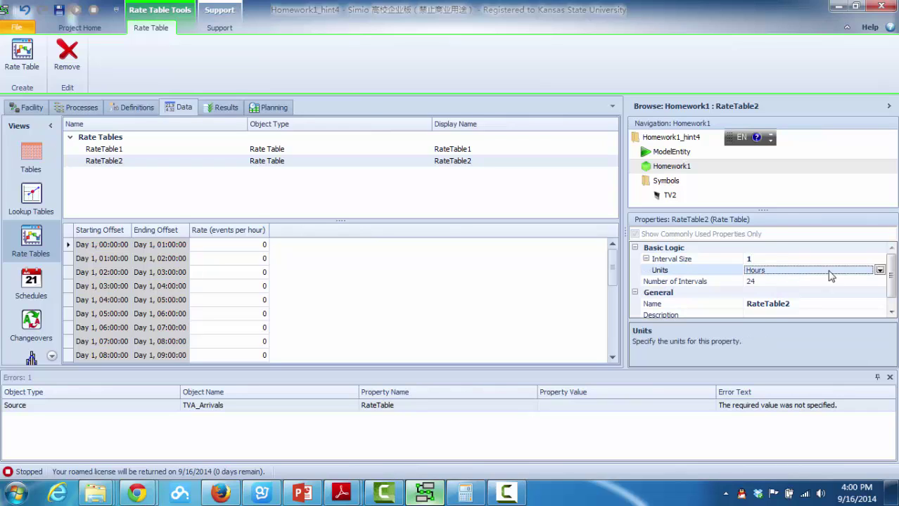
pyautogui.click(880, 271)
pyautogui.click(756, 318)
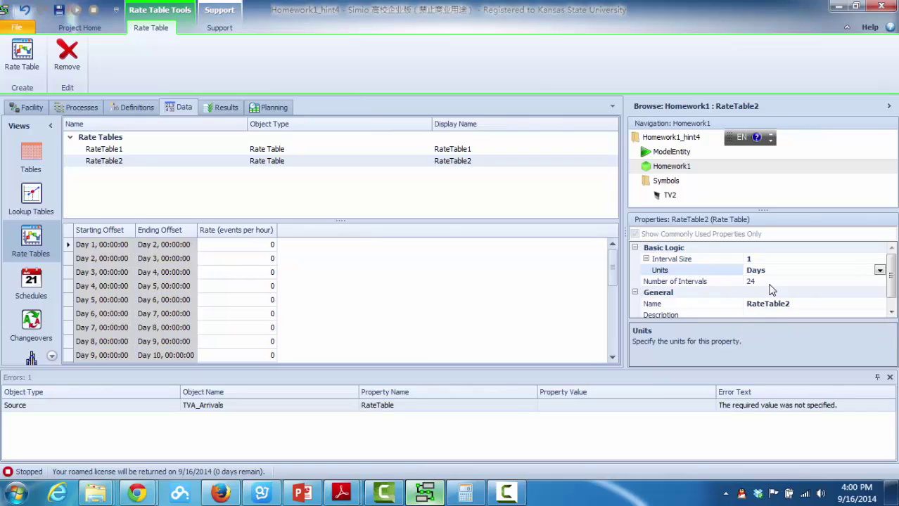
pyautogui.click(766, 282)
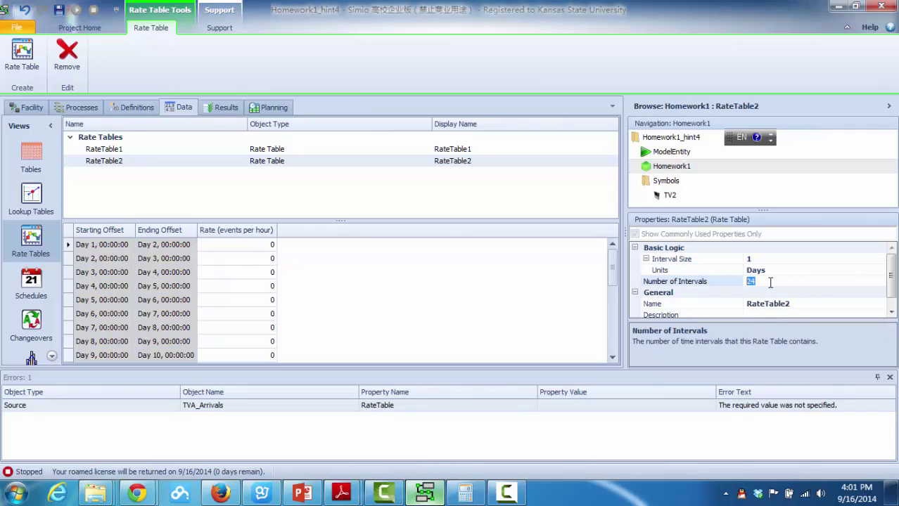
pyautogui.click(545, 287)
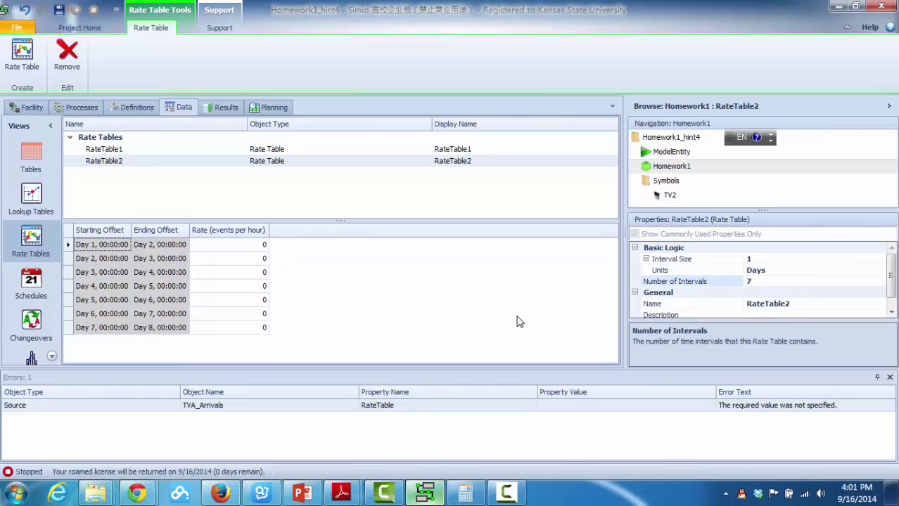
# Step: Enter a rate of 0.25 events per hour for the intervals starting on Days 1 through 5 of RateTable2
pyautogui.click(265, 246)
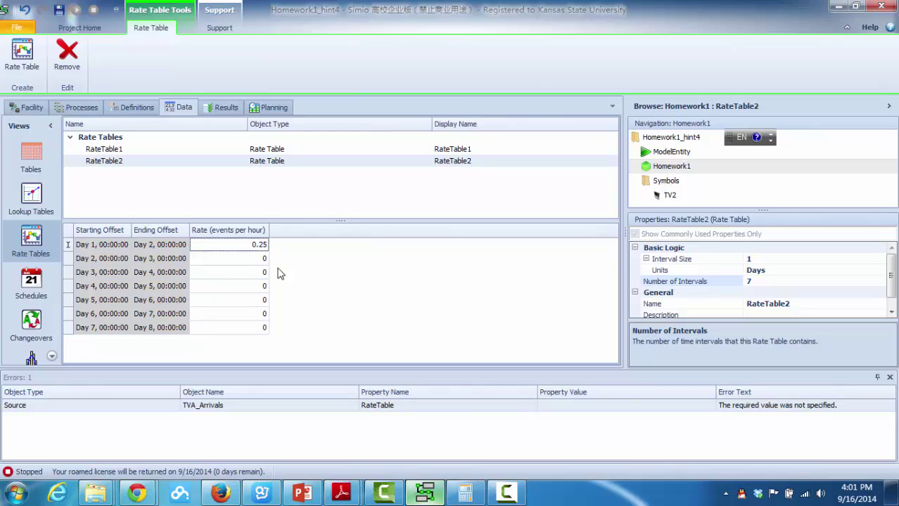
pyautogui.click(252, 260)
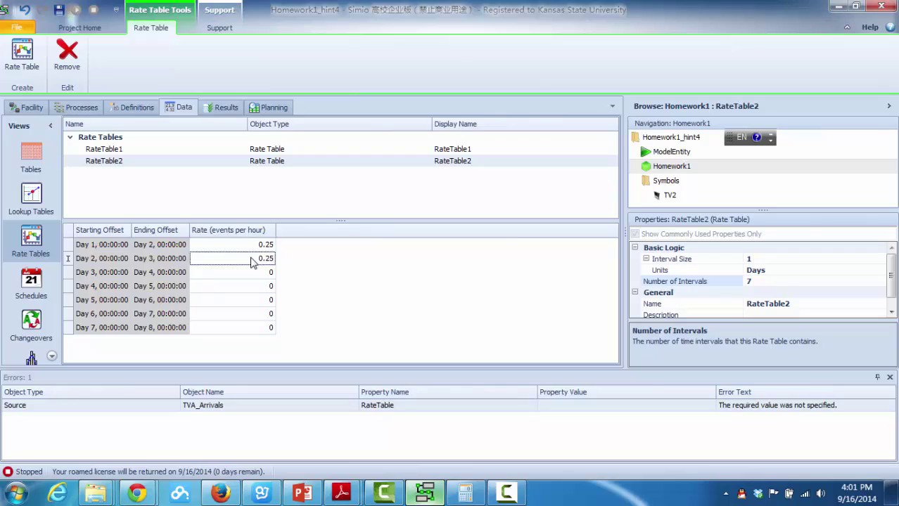
pyautogui.click(263, 272)
pyautogui.write('0.25')
pyautogui.click(268, 288)
pyautogui.write('0.25')
pyautogui.click(258, 300)
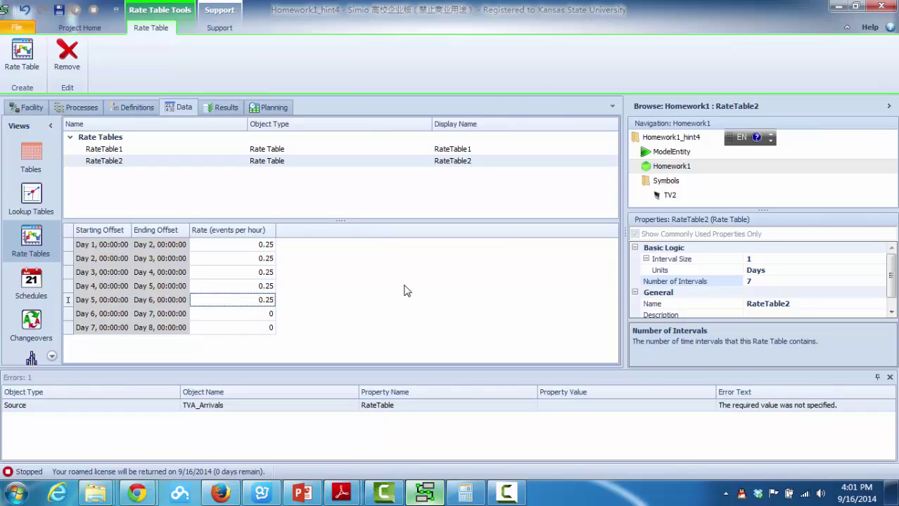
pyautogui.press('Up')
# Step: Rename the rate table RateTable1 as ModelARate
pyautogui.click(122, 153)
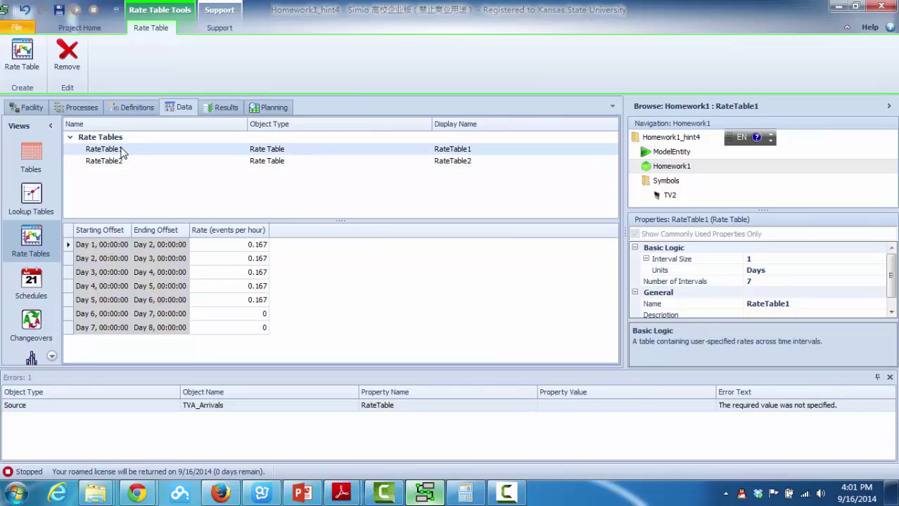
pyautogui.click(121, 149)
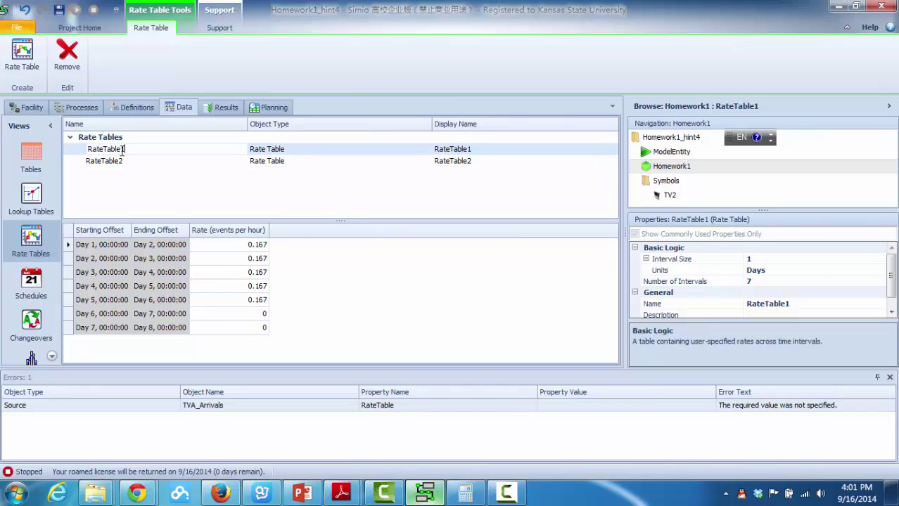
pyautogui.moveTo(123, 149); pyautogui.dragTo(87, 143)
pyautogui.write('ModelARate')
# Step: Rename the rate table RateTable2 as ModelBRate
pyautogui.click(116, 162)
pyautogui.click(121, 162)
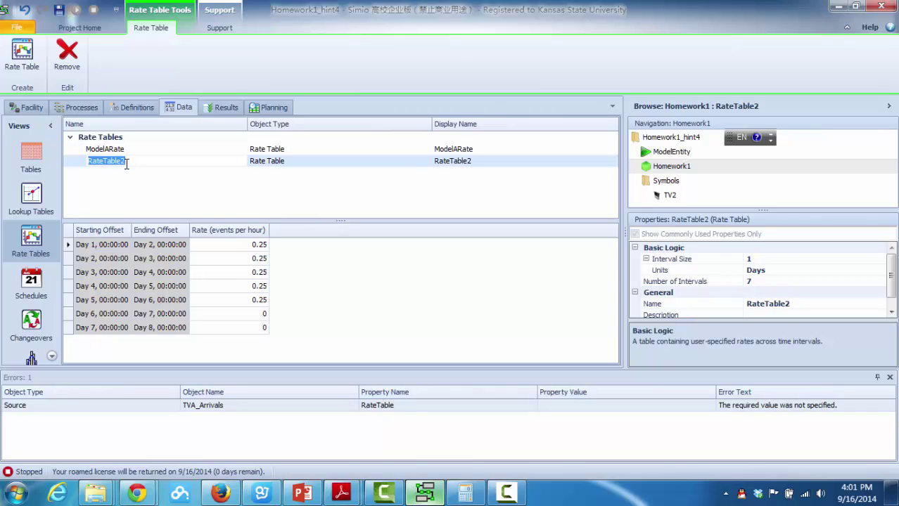
pyautogui.write('ModelBRate')
pyautogui.press('Return')
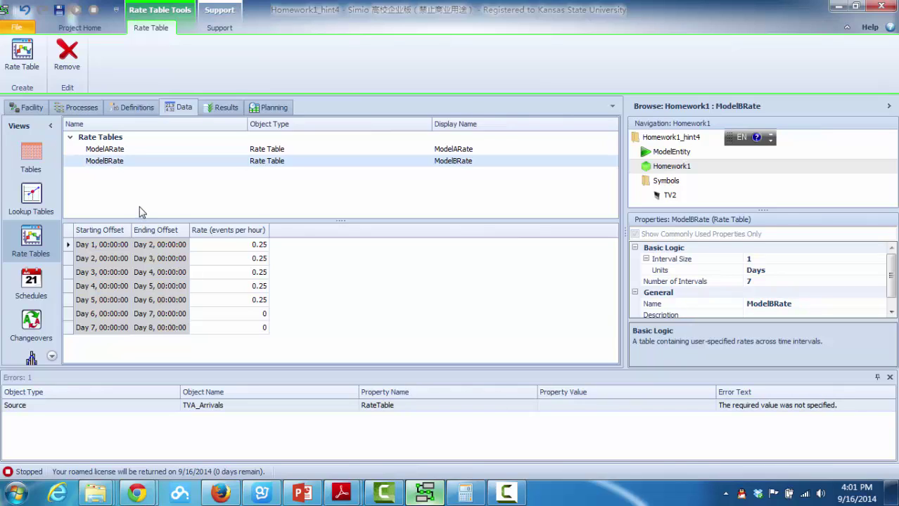
# Step: Assign ModelARate as the rate table of the TVA_Arrivals source in the facility model
pyautogui.click(28, 107)
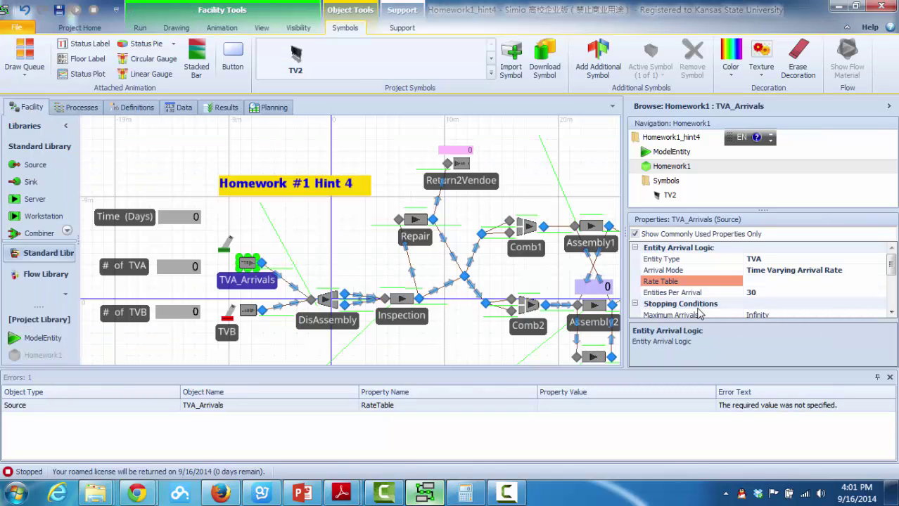
pyautogui.click(764, 282)
pyautogui.click(879, 282)
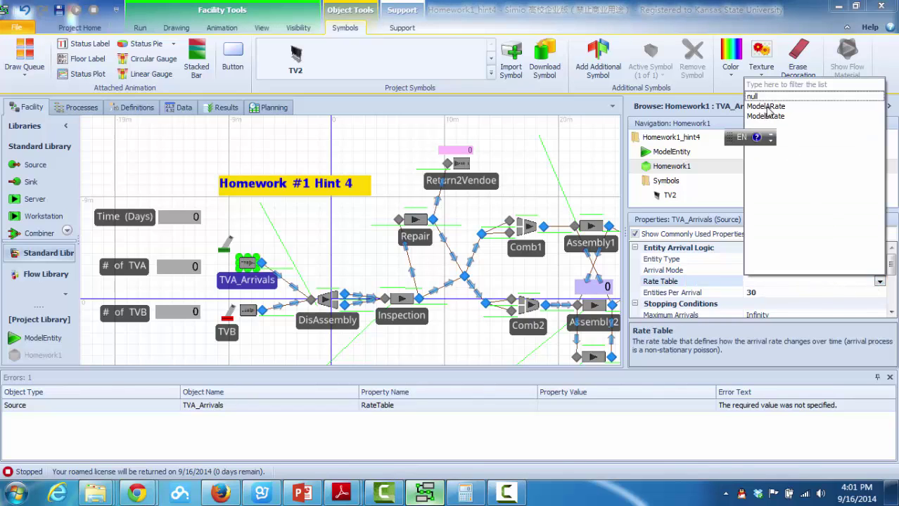
pyautogui.click(766, 106)
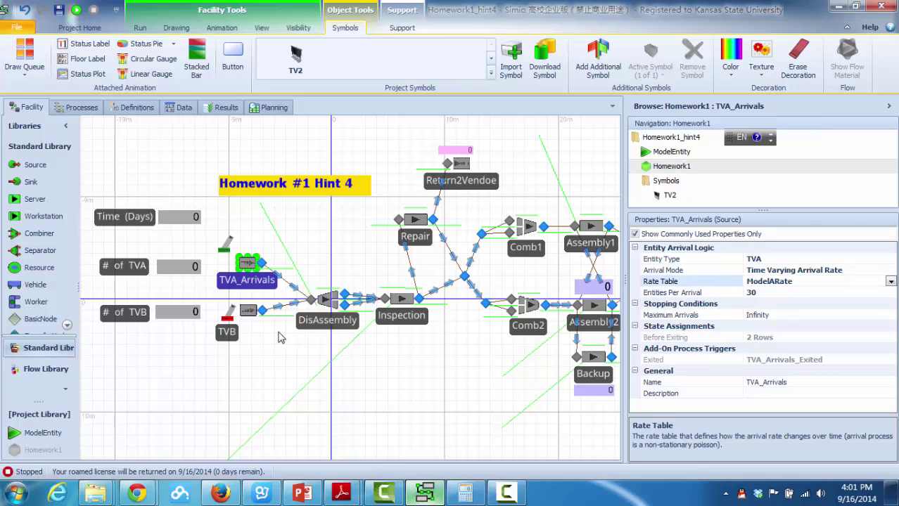
# Step: Set the TVB_Arrivals source's arrival mode to Time Varying Arrival Rate and assign ModelBRate as its rate table
pyautogui.click(248, 310)
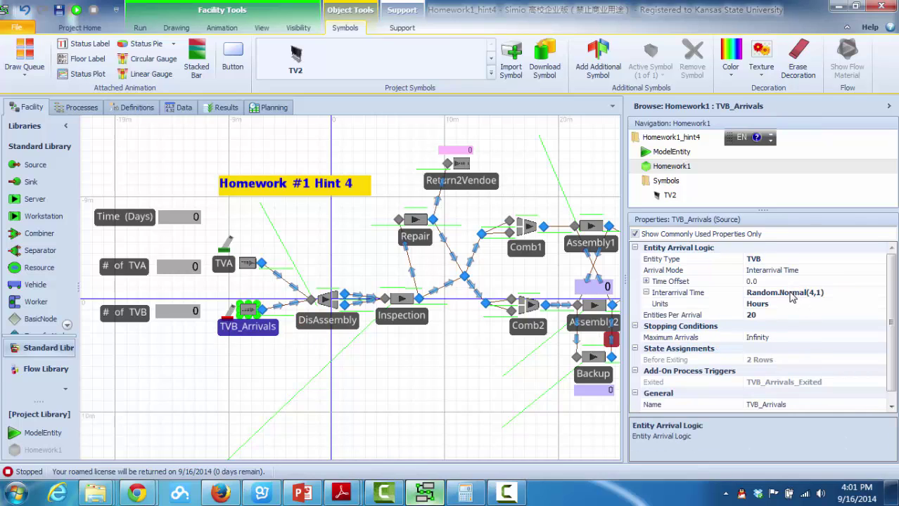
pyautogui.click(785, 271)
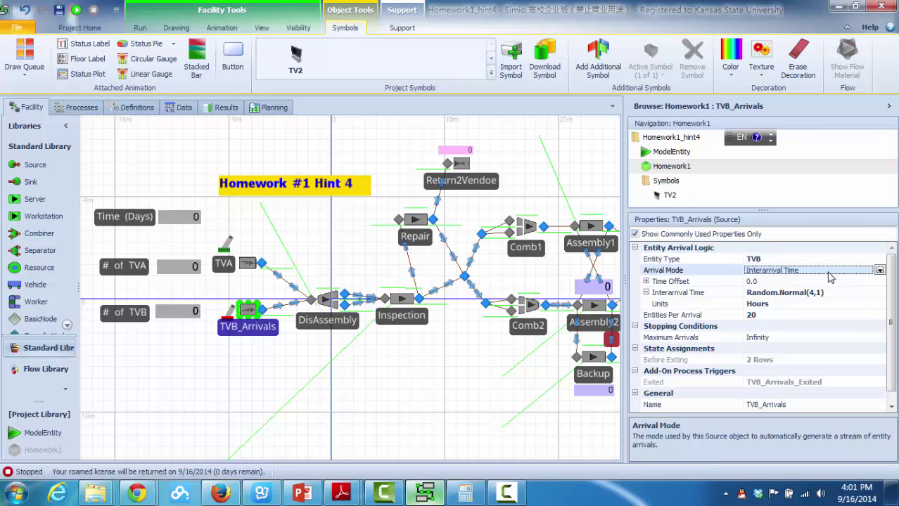
pyautogui.click(879, 270)
pyautogui.click(767, 294)
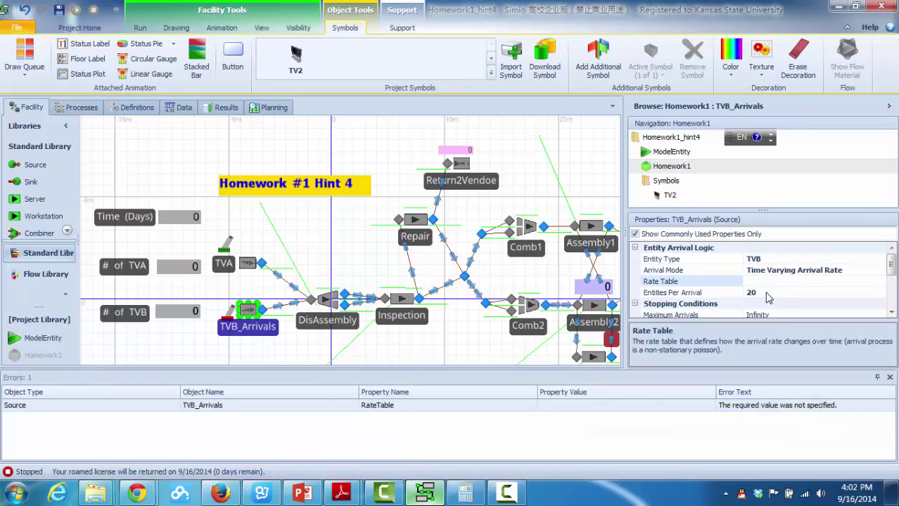
pyautogui.click(820, 284)
pyautogui.click(879, 282)
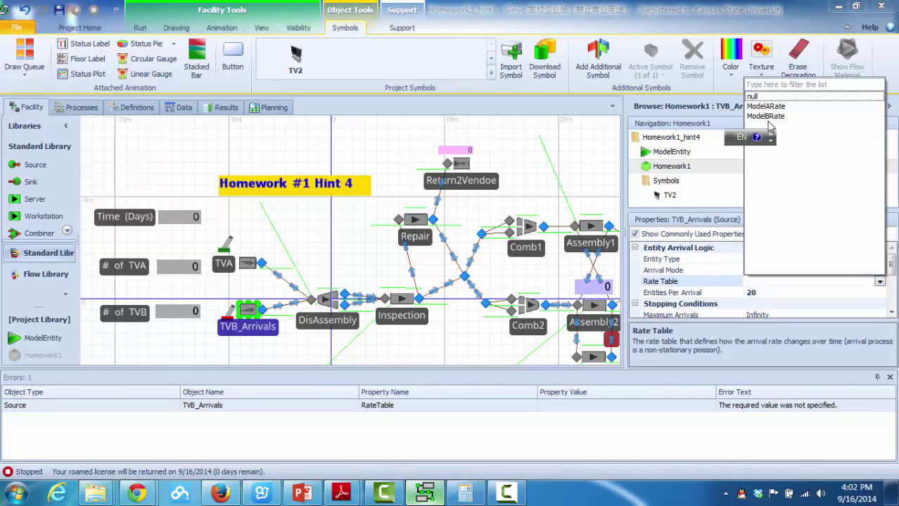
pyautogui.click(771, 118)
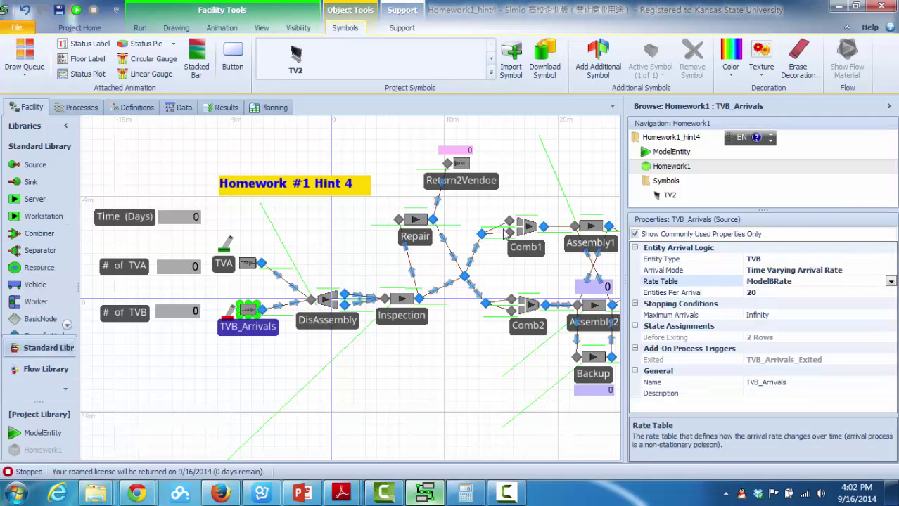
# Step: Run the simulation with the speed factor raised to 4000, watch the TVA and TVB arrival counts, and stop the run
pyautogui.click(391, 406)
pyautogui.moveTo(389, 401); pyautogui.dragTo(401, 417)
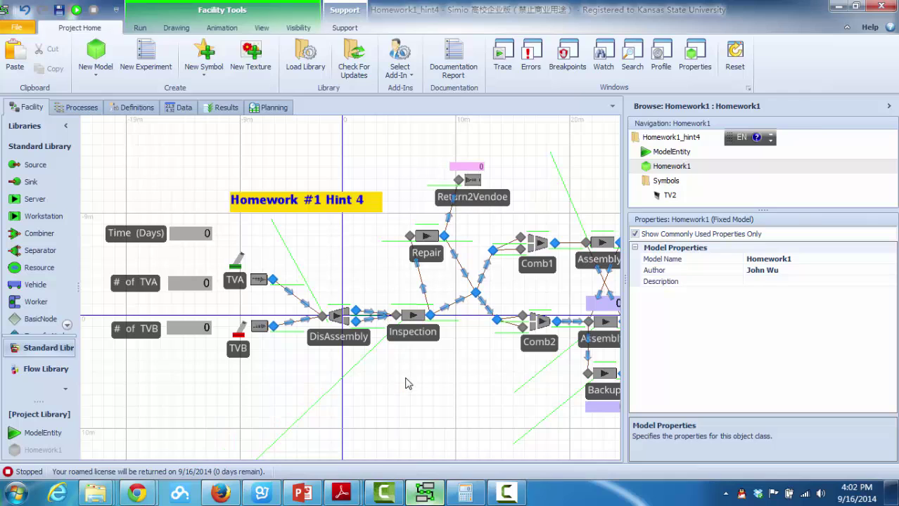
pyautogui.click(76, 10)
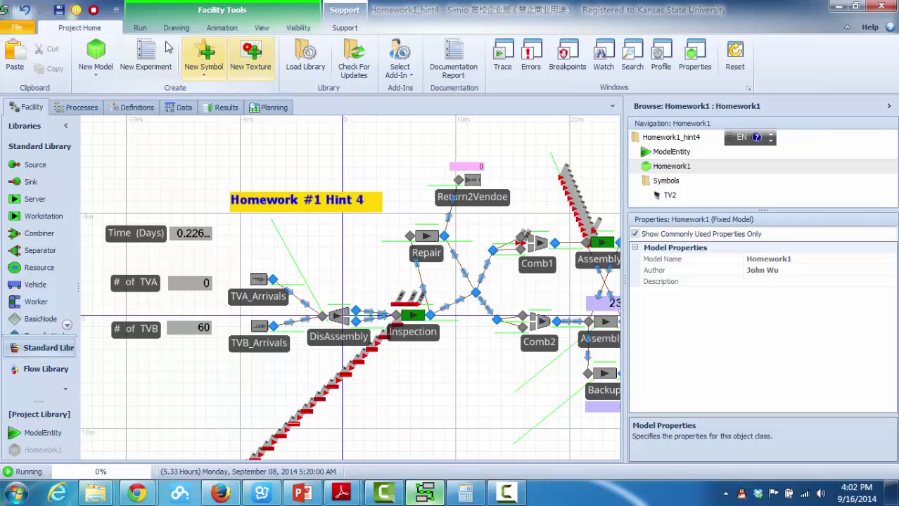
pyautogui.click(145, 29)
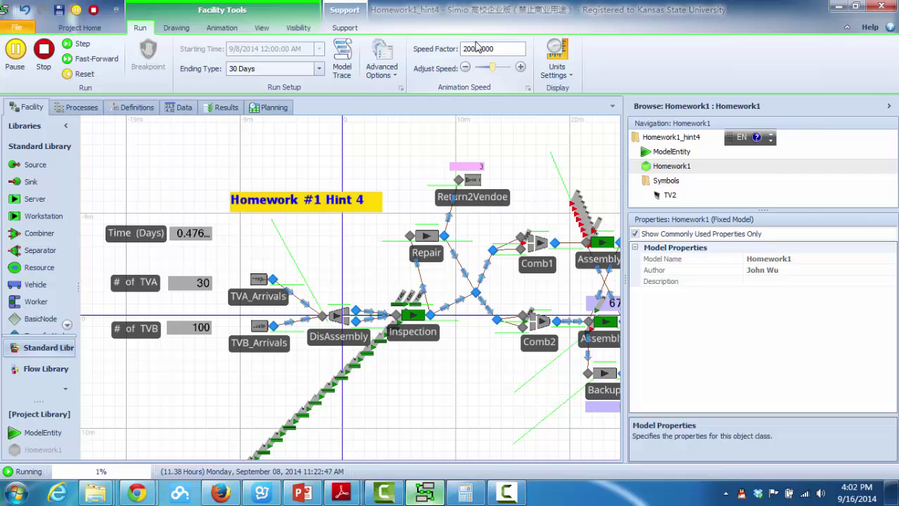
pyautogui.scroll(2, 477, 46)
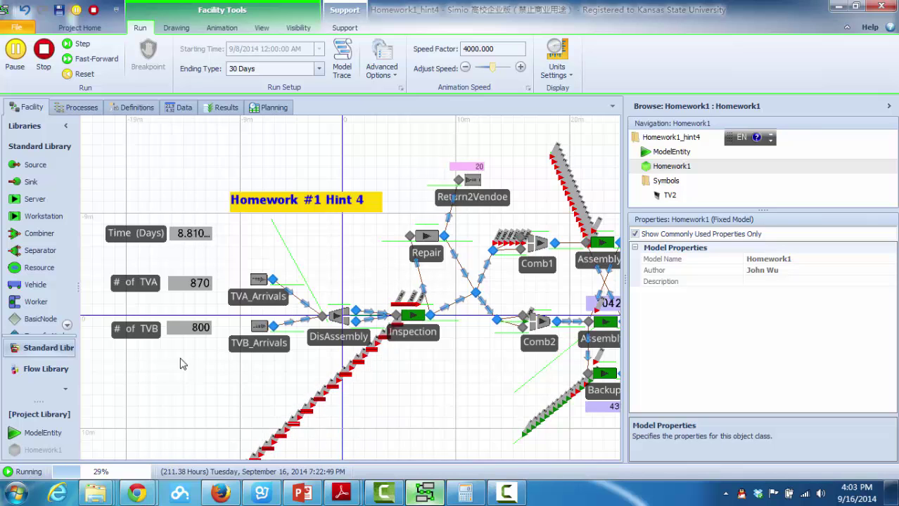
pyautogui.click(44, 56)
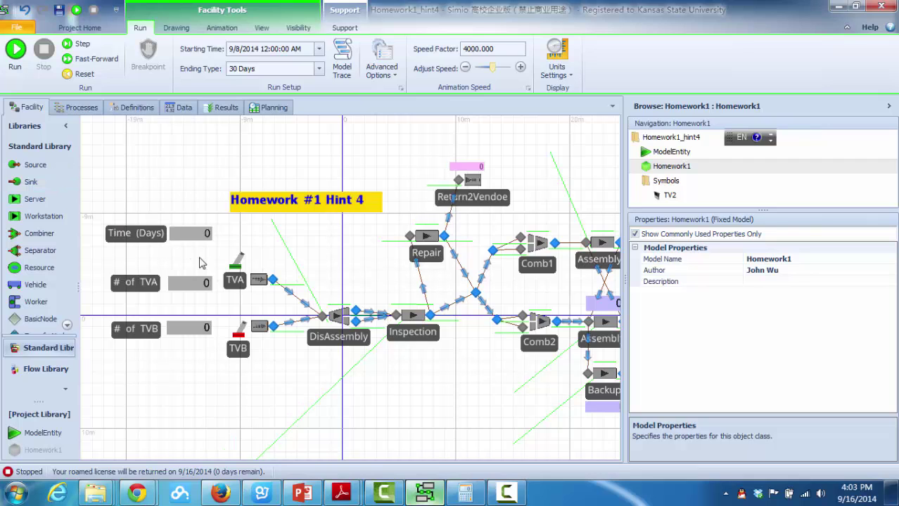
# Step: Switch the TVA_Arrivals source's arrival mode to Interarrival Time
pyautogui.click(260, 280)
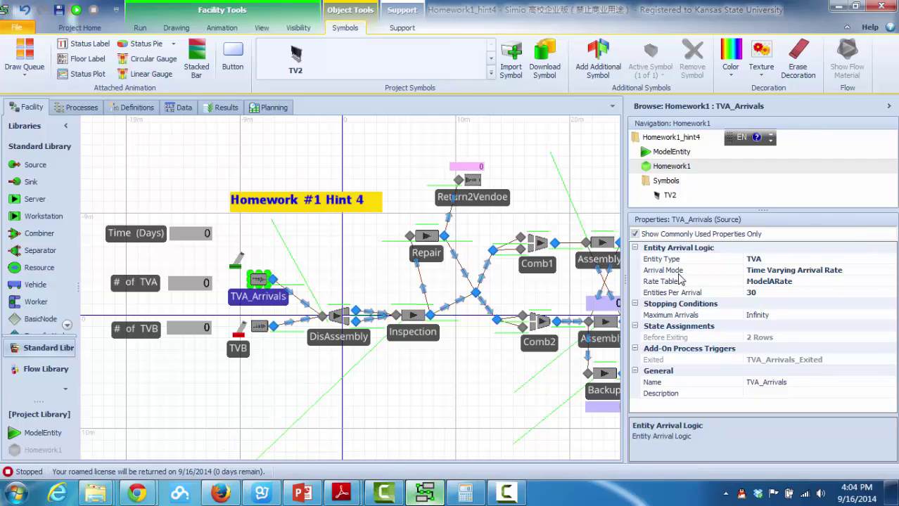
pyautogui.click(760, 292)
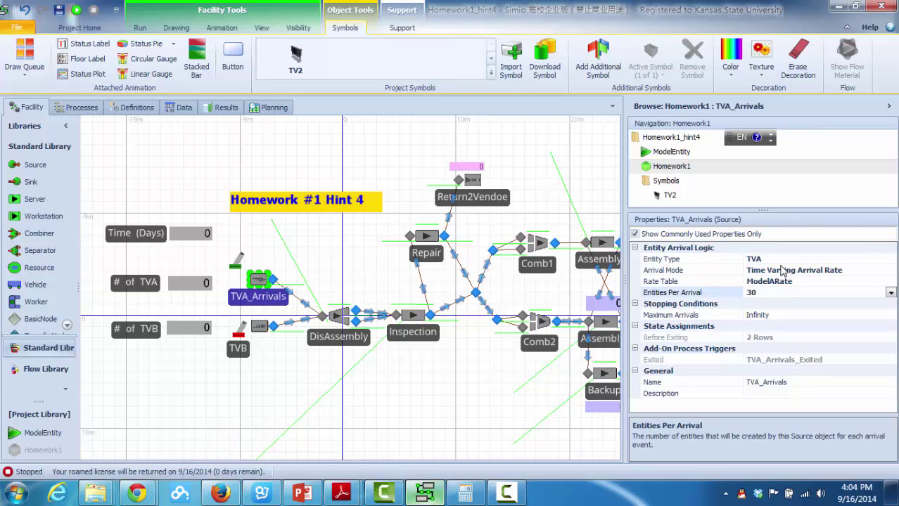
pyautogui.click(781, 273)
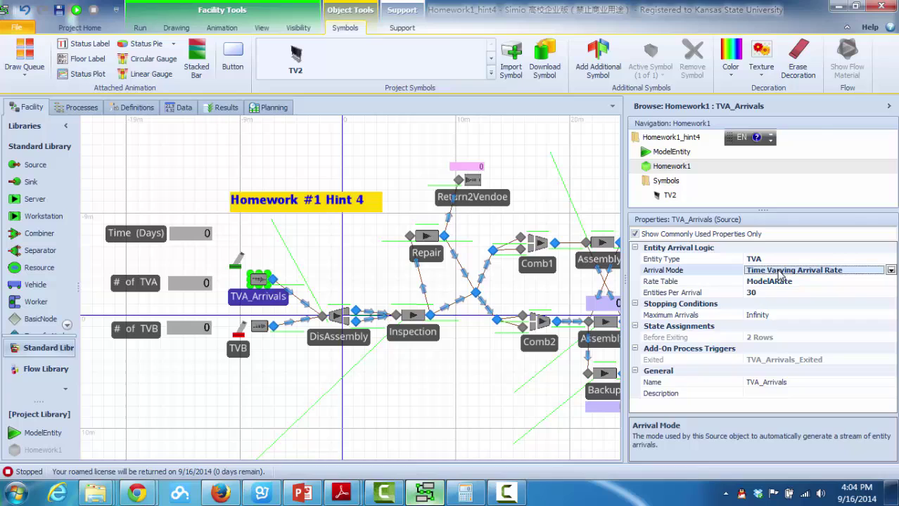
pyautogui.click(890, 271)
pyautogui.click(792, 283)
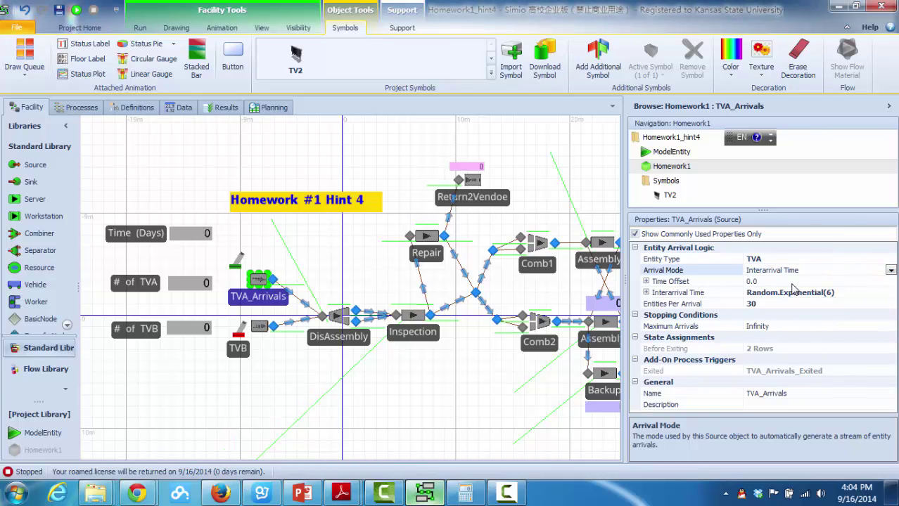
pyautogui.click(761, 304)
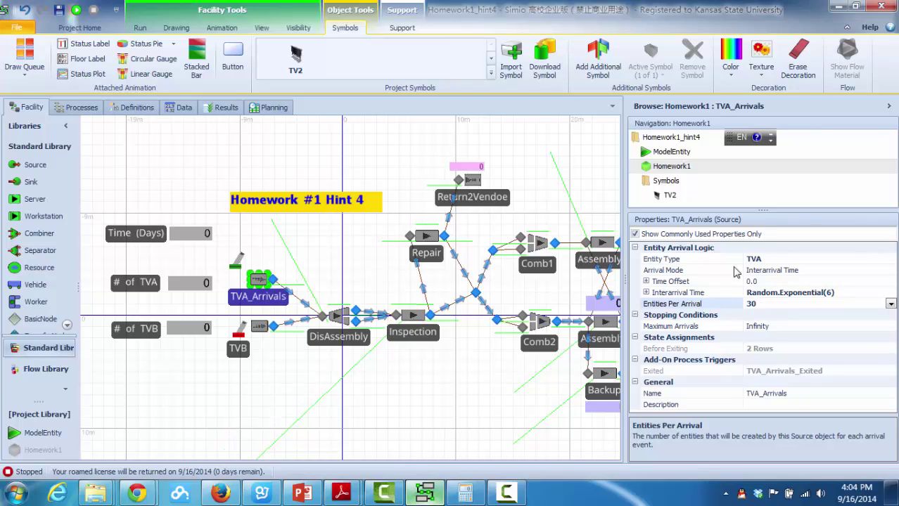
pyautogui.press('Return')
pyautogui.moveTo(760, 304); pyautogui.dragTo(747, 304)
# Step: Add a real state variable named TVABatch to the Homework1 model definitions
pyautogui.click(132, 108)
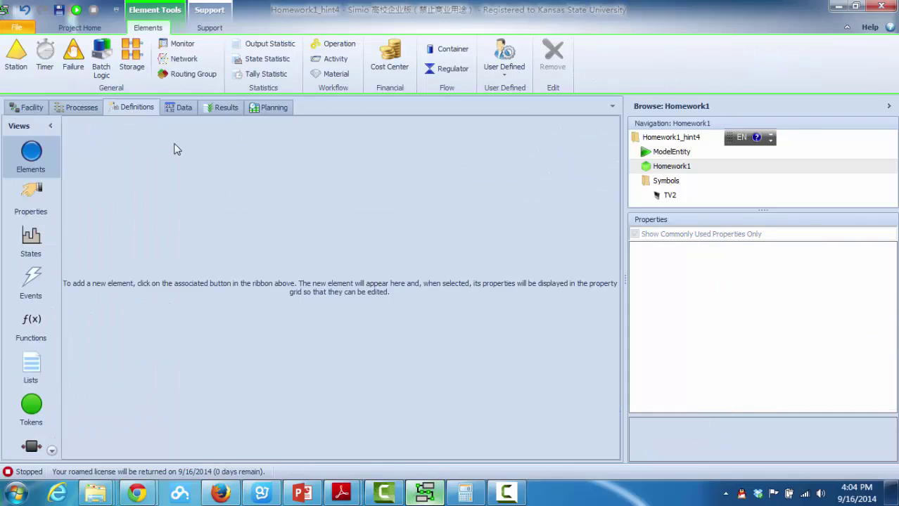
pyautogui.click(30, 240)
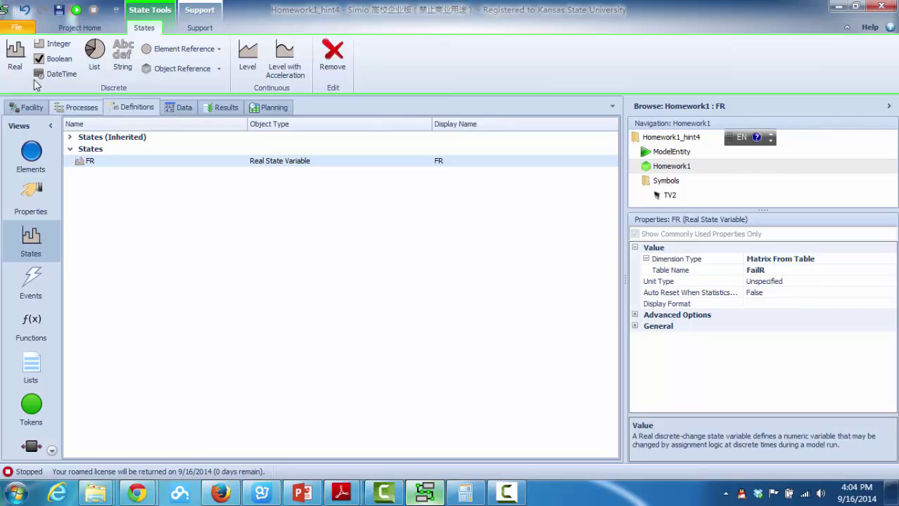
pyautogui.click(16, 56)
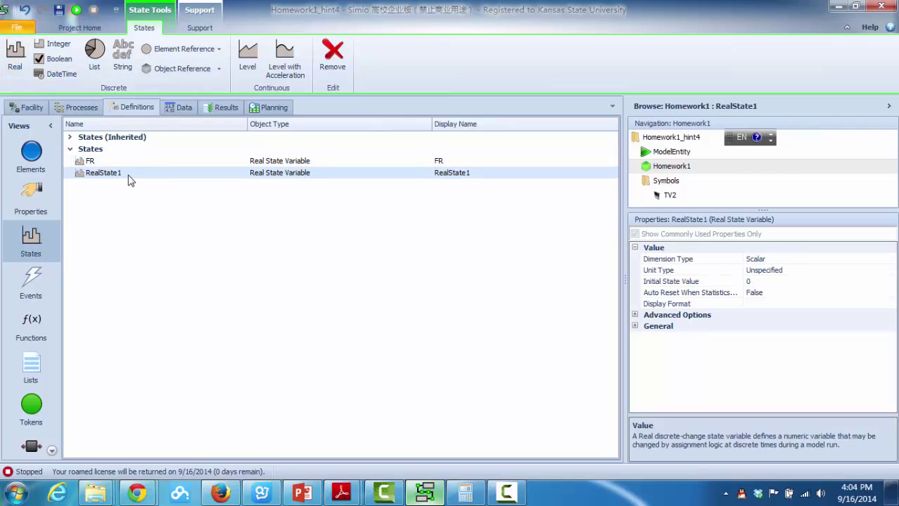
pyautogui.click(128, 173)
pyautogui.press('BackSpace')
pyautogui.press('BackSpace')
pyautogui.press('BackSpace')
pyautogui.press('BackSpace')
pyautogui.press('BackSpace')
pyautogui.press('BackSpace')
pyautogui.press('BackSpace')
pyautogui.press('BackSpace')
pyautogui.press('BackSpace')
pyautogui.press('BackSpace')
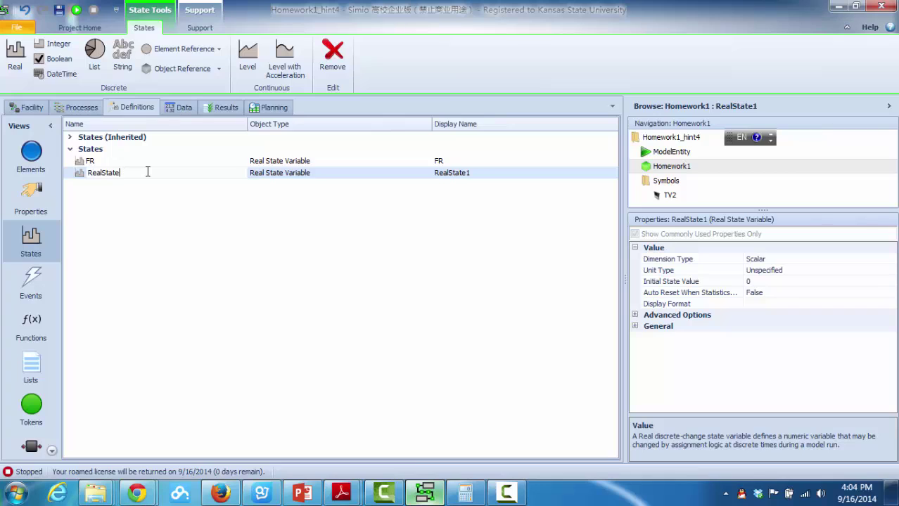
pyautogui.write('TVABatch')
pyautogui.click(149, 208)
# Step: Add a second real state variable named TVBBatch to the model's states
pyautogui.click(14, 55)
pyautogui.click(139, 187)
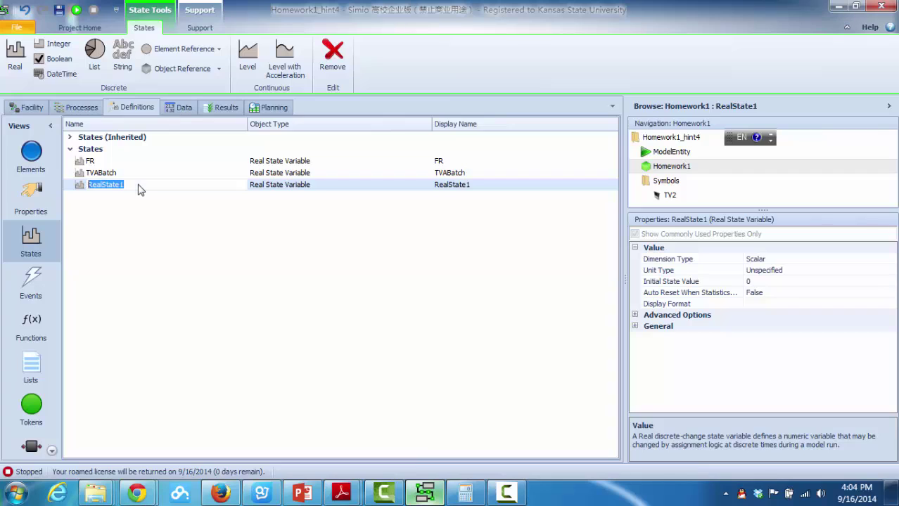
pyautogui.write('TVBB')
pyautogui.write('atch')
pyautogui.click(97, 185)
pyautogui.write('B')
pyautogui.click(219, 244)
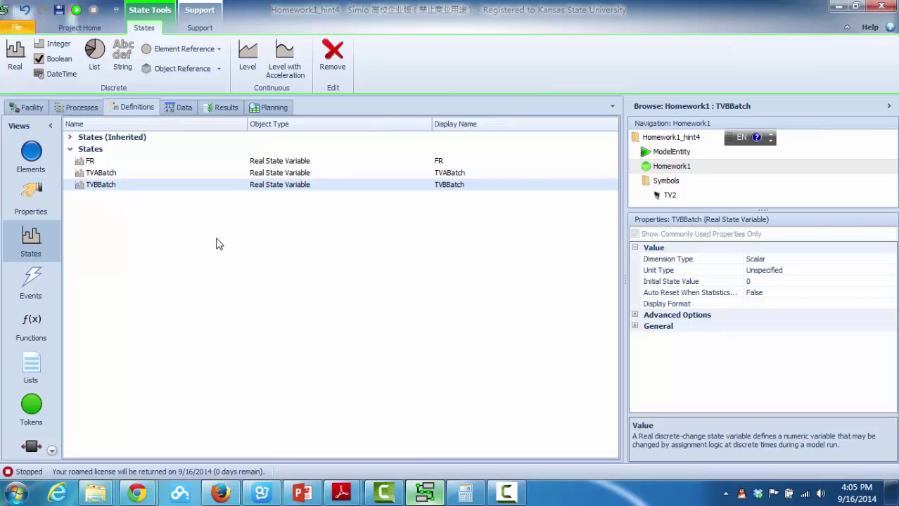
# Step: Set Entities Per Arrival of the TVA_Arrivals source in the facility model to the state variable TVABatch
pyautogui.click(32, 108)
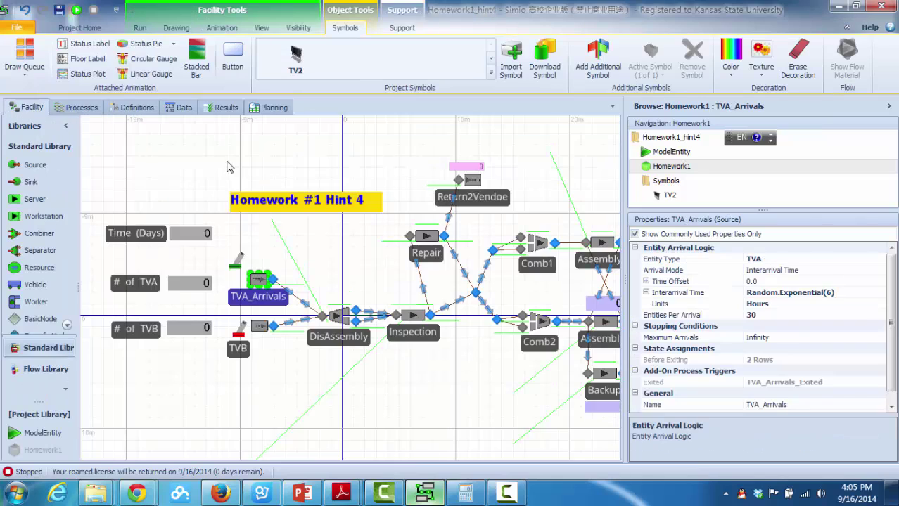
pyautogui.click(770, 318)
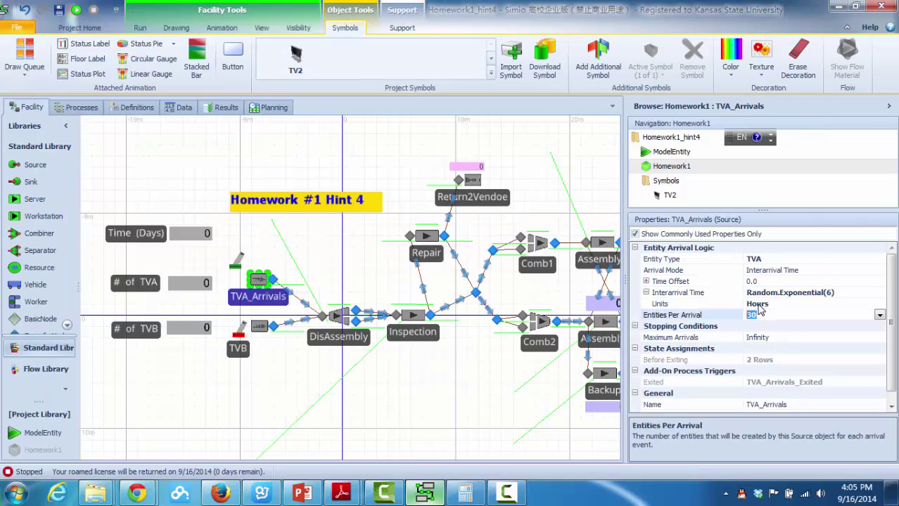
pyautogui.click(881, 315)
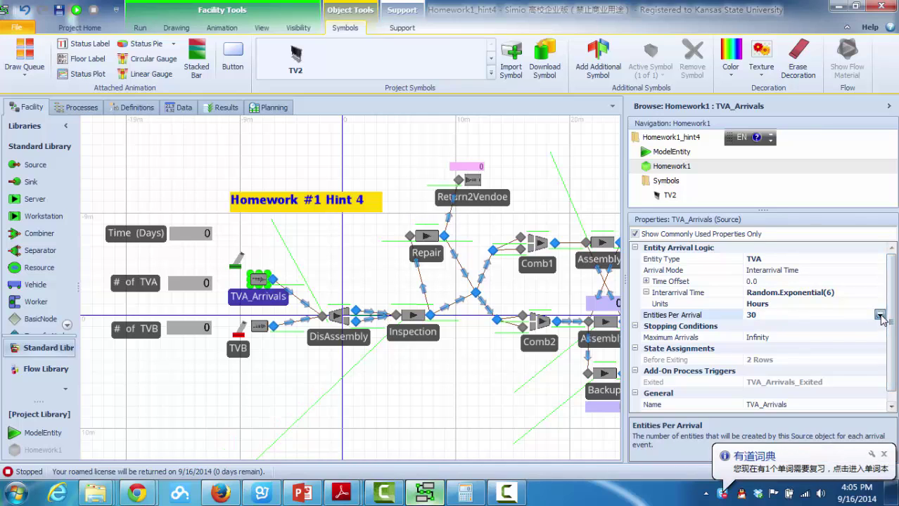
pyautogui.write('TVA')
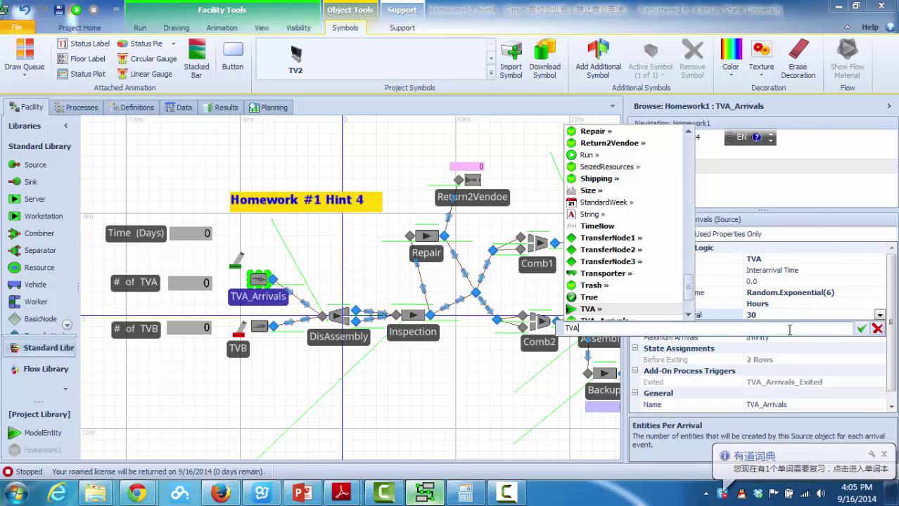
pyautogui.write('Batch')
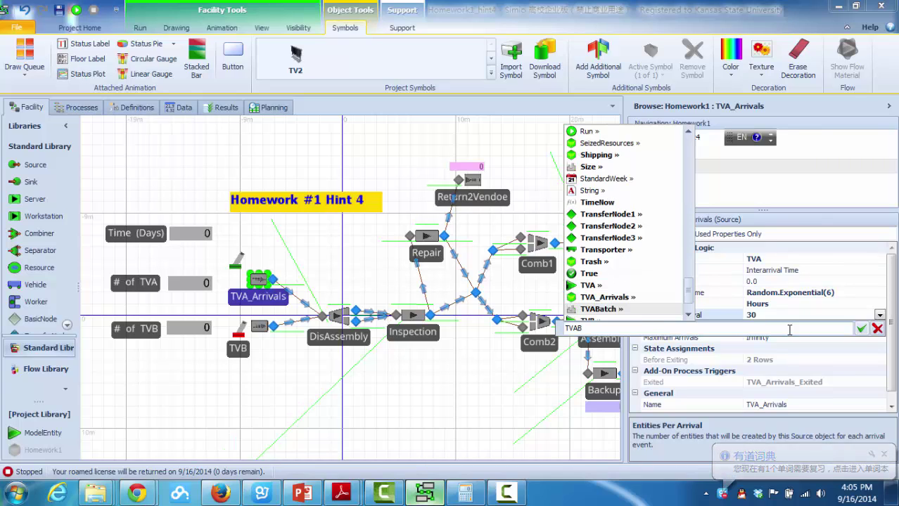
pyautogui.click(861, 328)
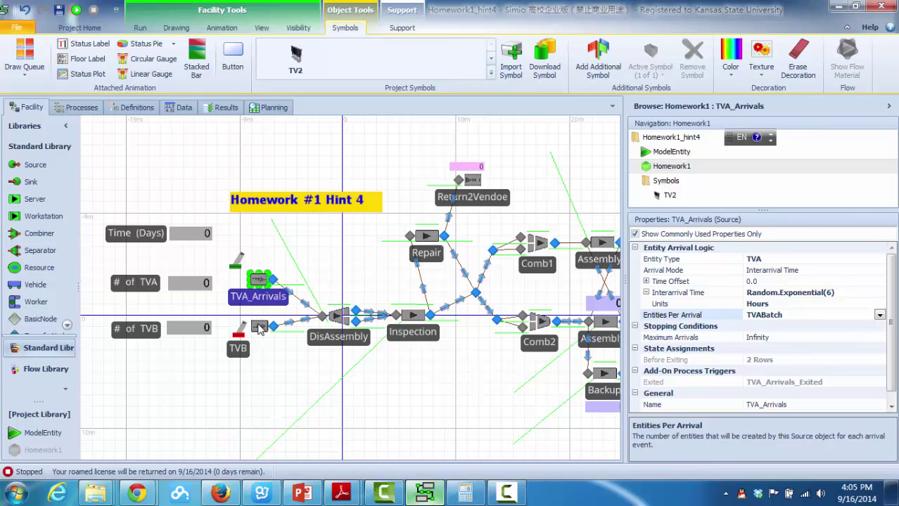
# Step: Switch the TVB_Arrivals source's arrival mode to Interarrival Time
pyautogui.click(260, 327)
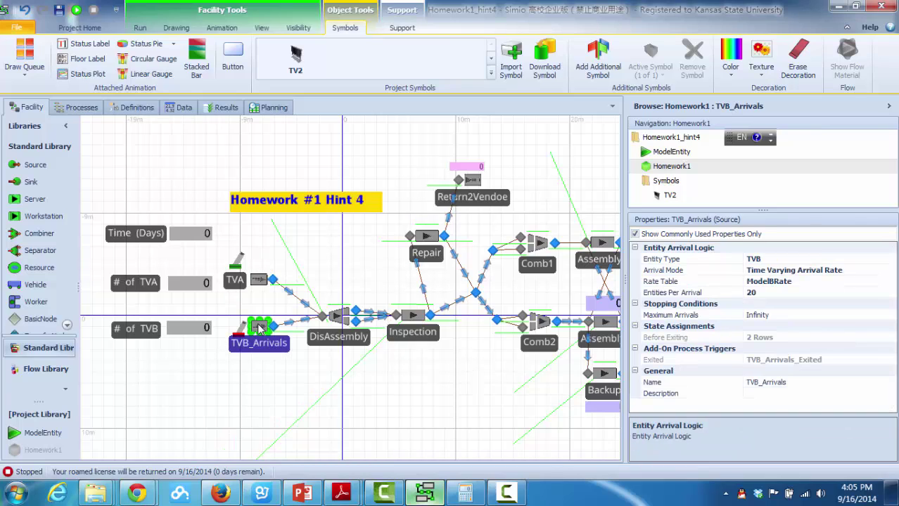
pyautogui.click(832, 271)
pyautogui.click(891, 270)
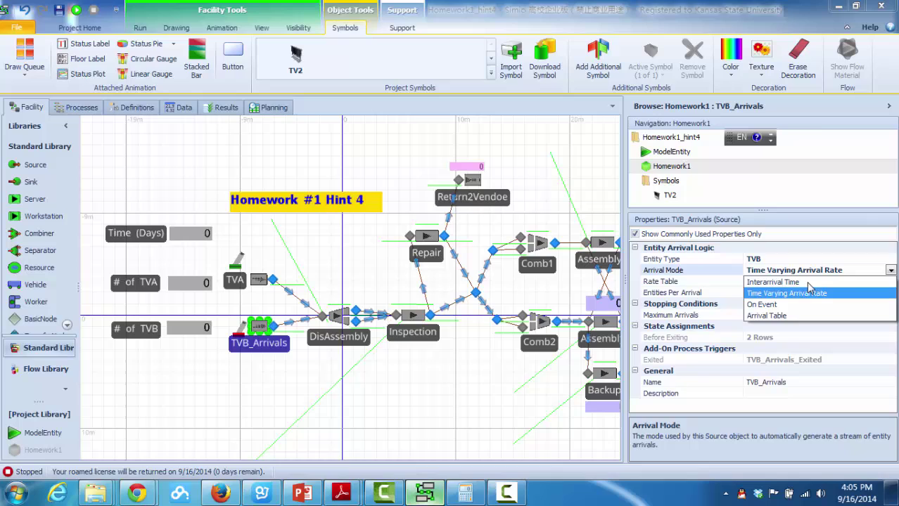
pyautogui.click(769, 282)
# Step: Set Entities Per Arrival of the TVB_Arrivals source to the state variable TVBBatch
pyautogui.click(759, 304)
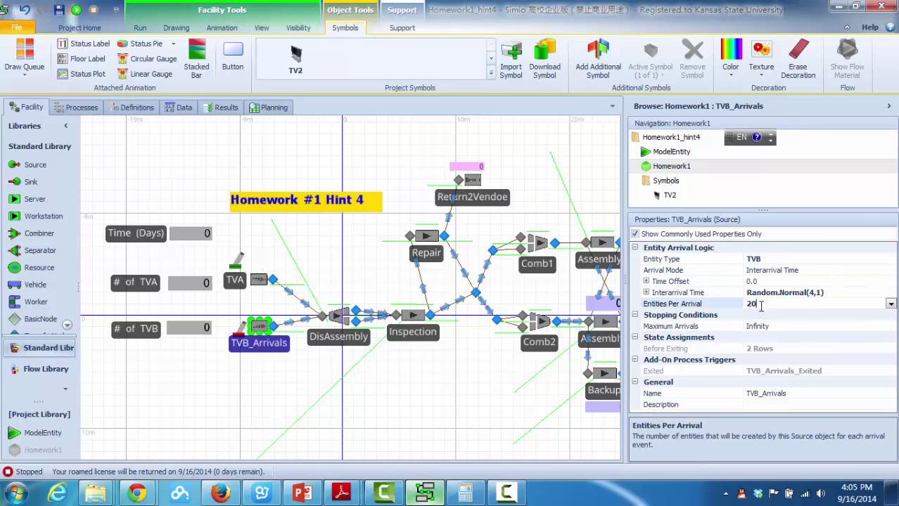
pyautogui.click(891, 304)
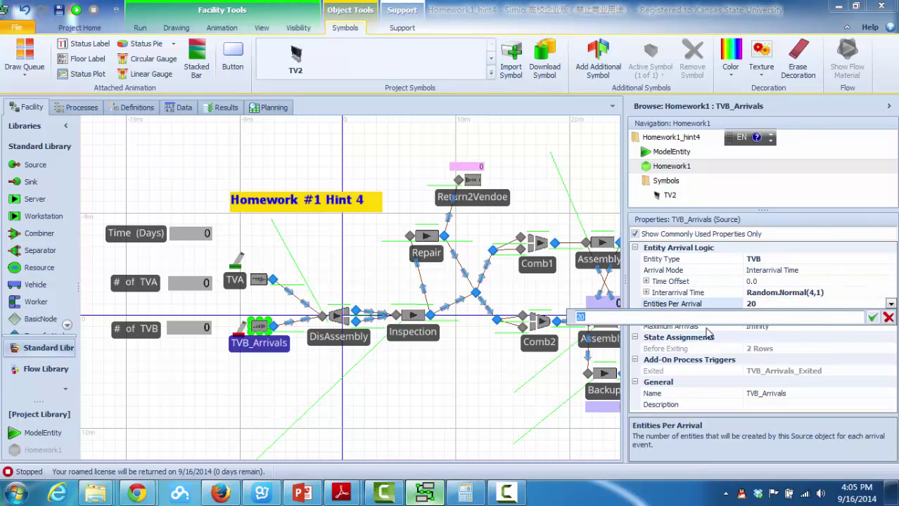
pyautogui.write('TV')
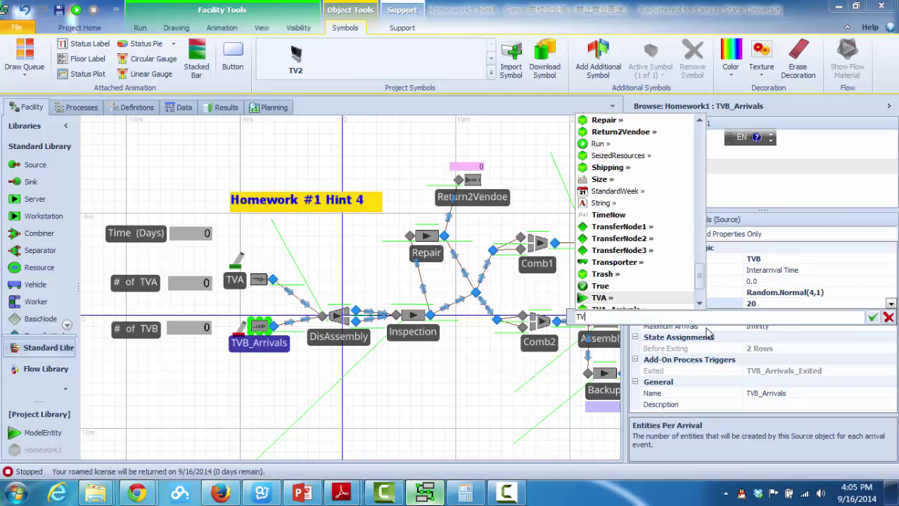
pyautogui.write('BB')
pyautogui.press('Return')
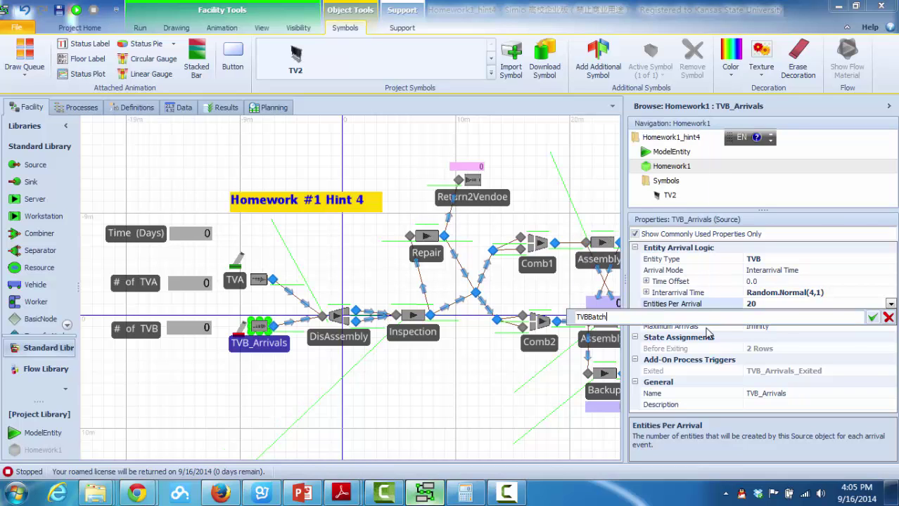
pyautogui.click(872, 317)
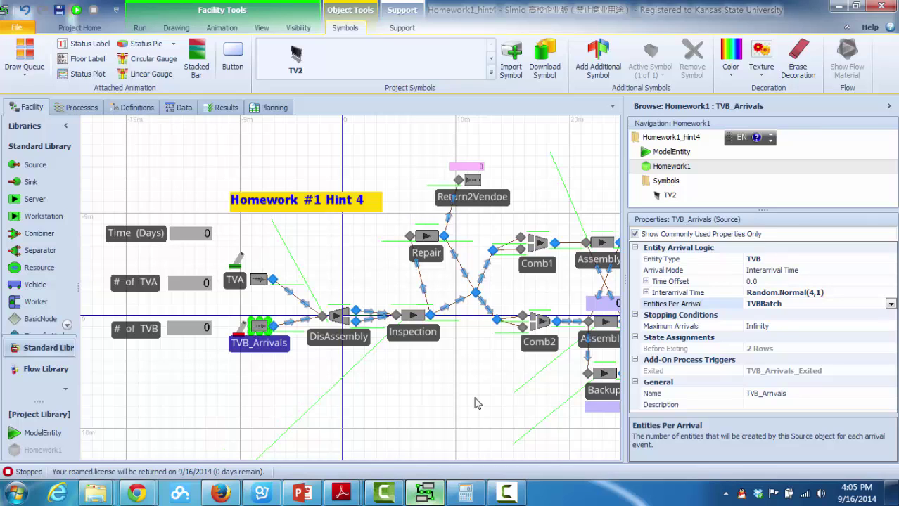
# Step: Add two Timer elements to the Homework1 model's element definitions
pyautogui.click(136, 107)
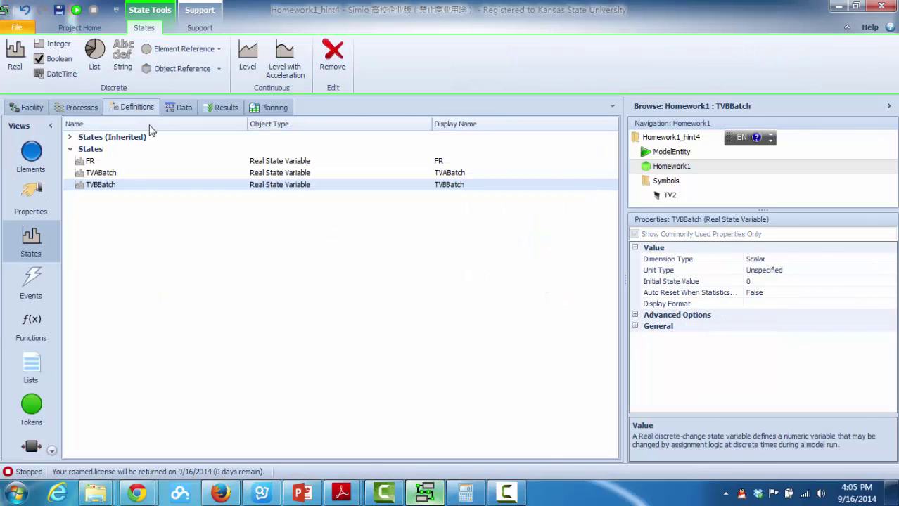
pyautogui.click(31, 154)
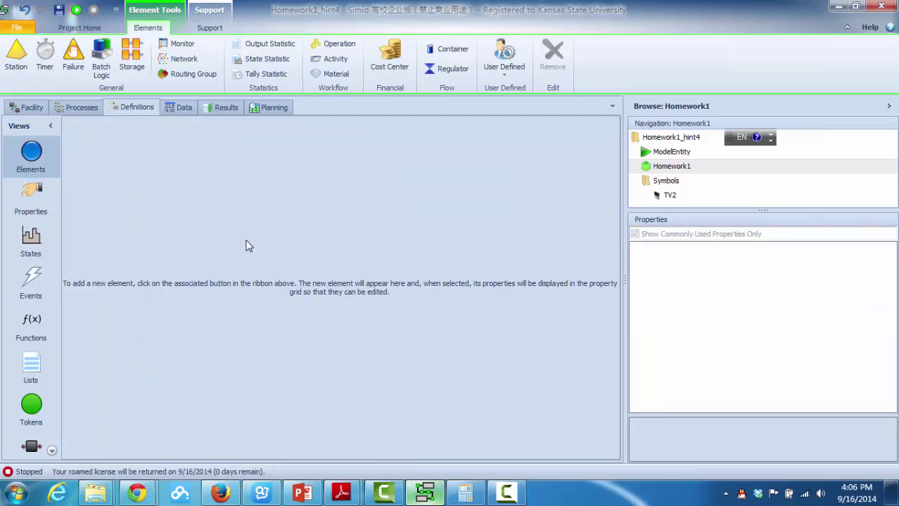
pyautogui.click(47, 62)
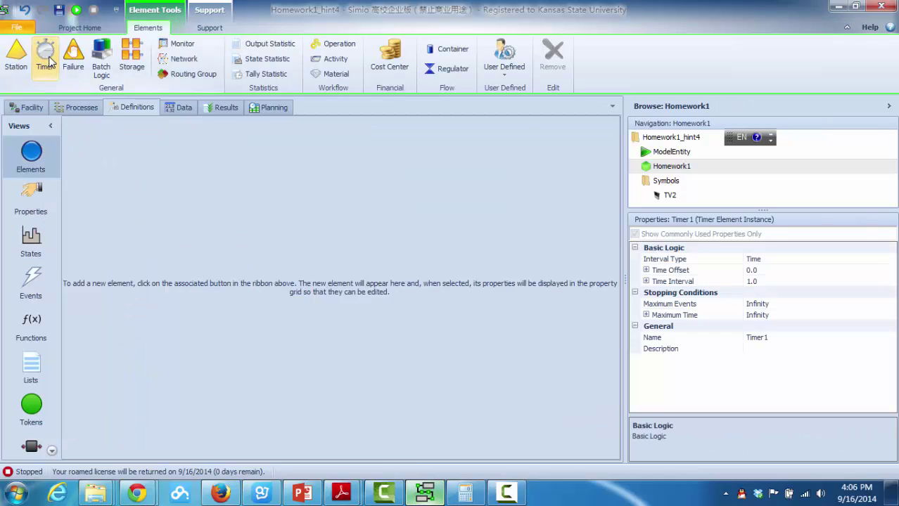
pyautogui.click(47, 61)
# Step: Rename the first timer OpenArrival and the second timer CloseArrival
pyautogui.doubleClick(124, 149)
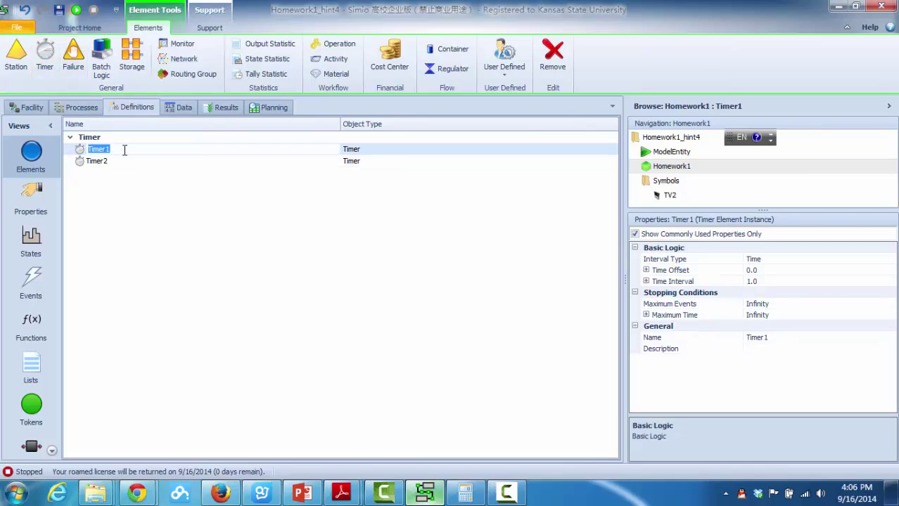
pyautogui.write('OpenArrival')
pyautogui.doubleClick(107, 162)
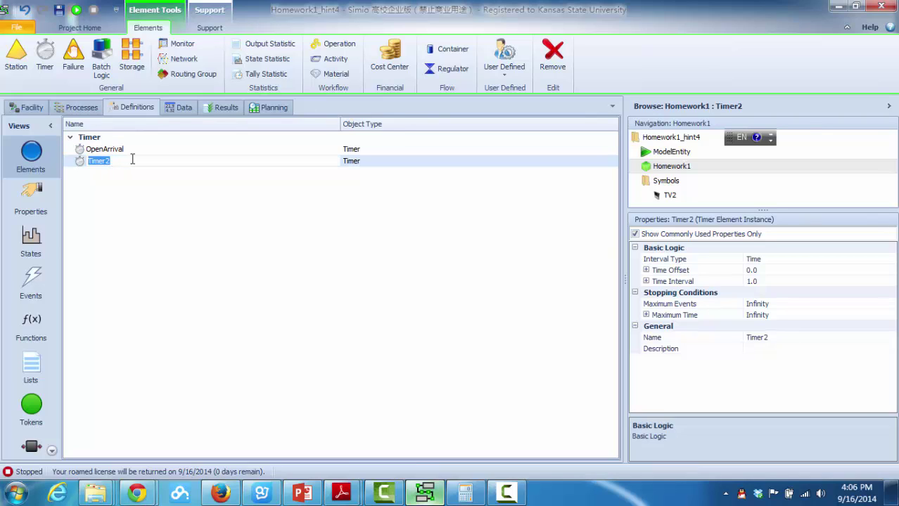
pyautogui.write('Closse')
pyautogui.press('BackSpace')
pyautogui.write('eArrival')
pyautogui.click(125, 207)
# Step: Set the OpenArrival timer's time interval to 7 days
pyautogui.click(113, 151)
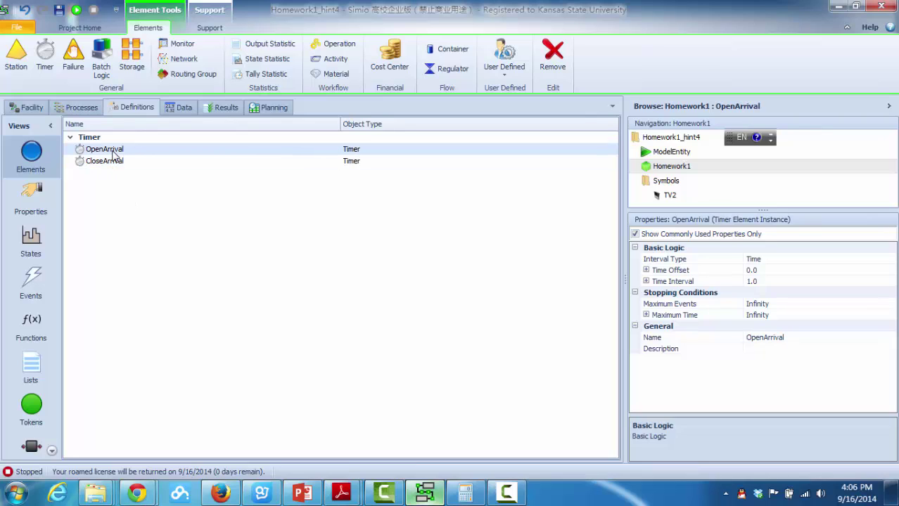
pyautogui.click(646, 282)
pyautogui.click(759, 283)
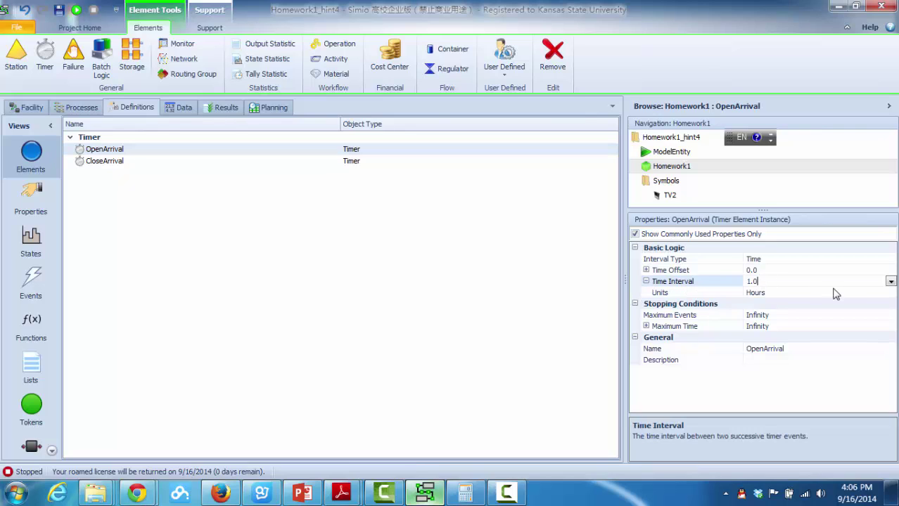
pyautogui.click(890, 281)
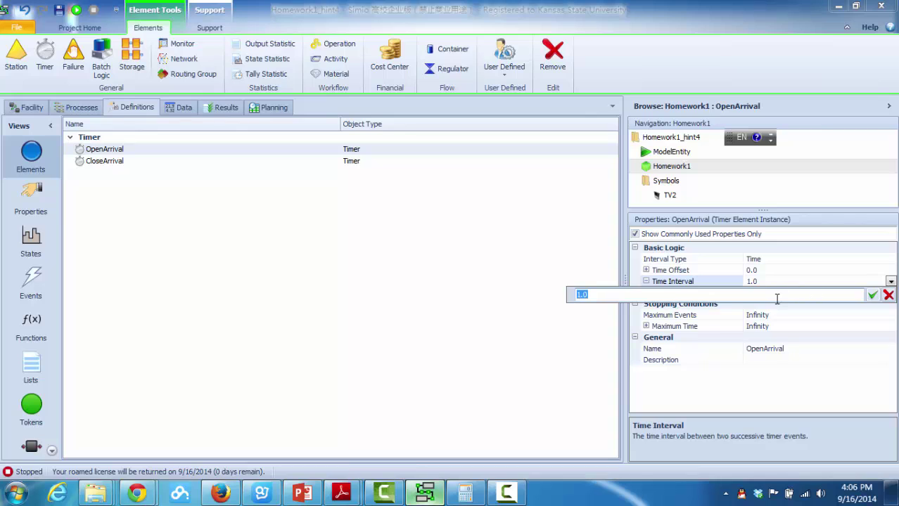
pyautogui.write('7')
pyautogui.press('Return')
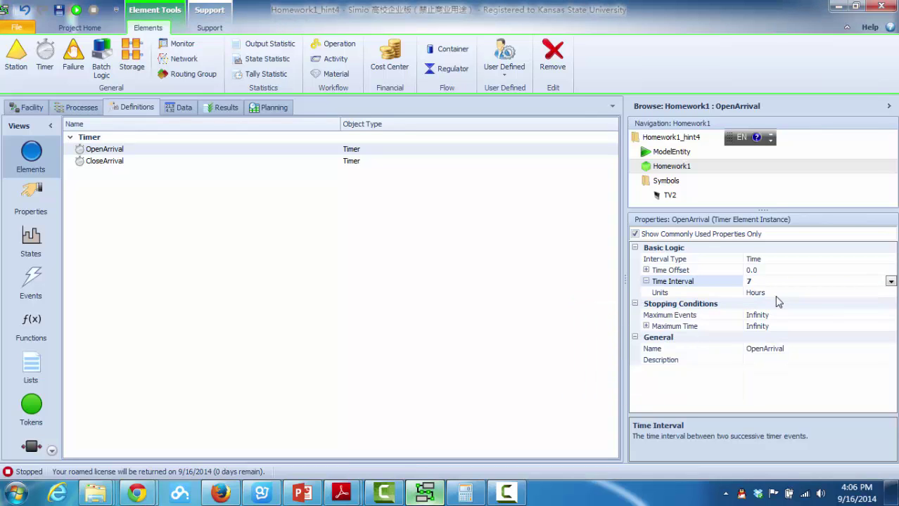
pyautogui.click(814, 293)
pyautogui.click(890, 293)
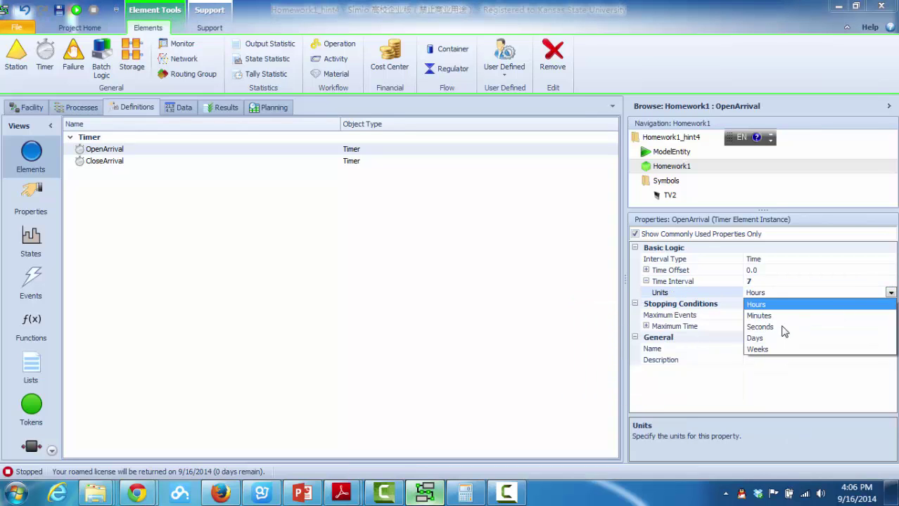
pyautogui.click(756, 338)
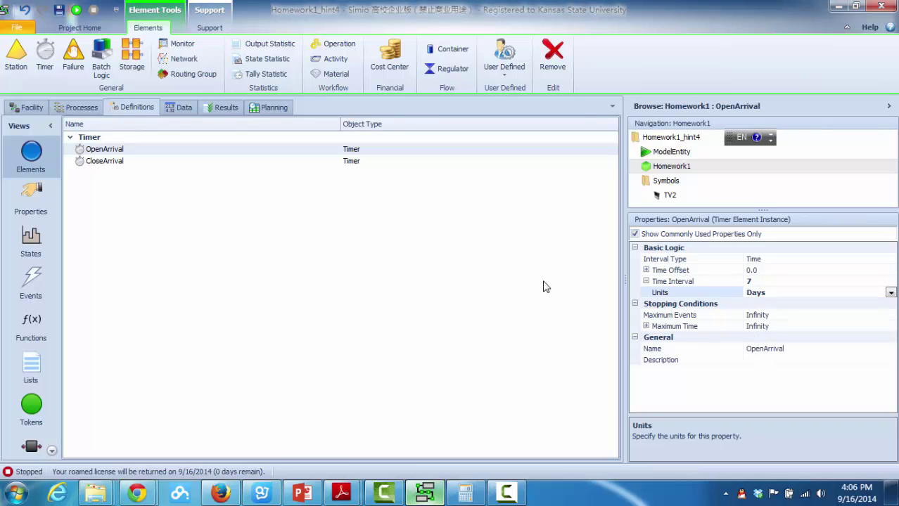
# Step: Set the CloseArrival timer's time interval to 7 days
pyautogui.click(103, 163)
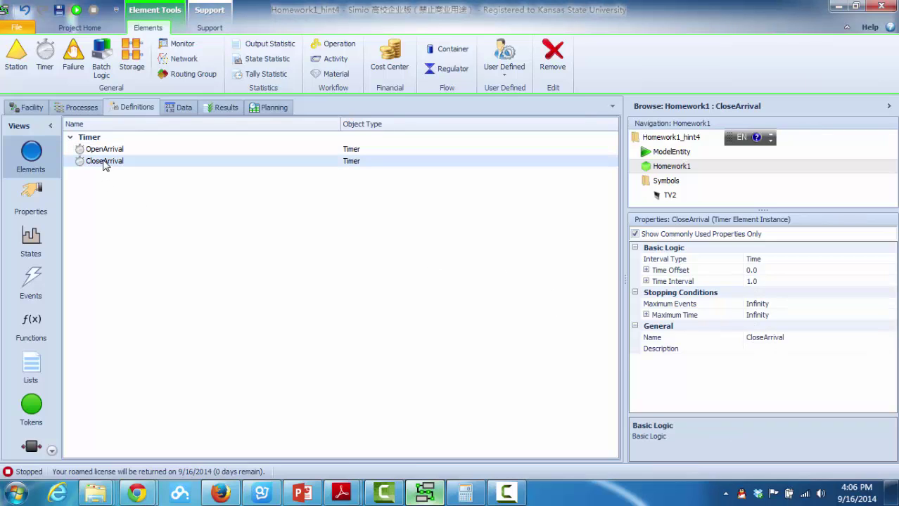
pyautogui.click(760, 283)
pyautogui.click(890, 282)
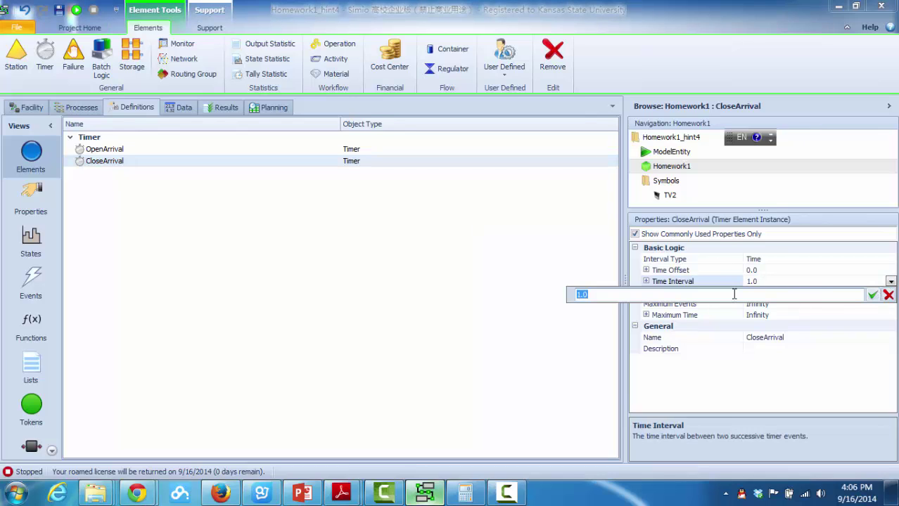
pyautogui.write('7')
pyautogui.press('Return')
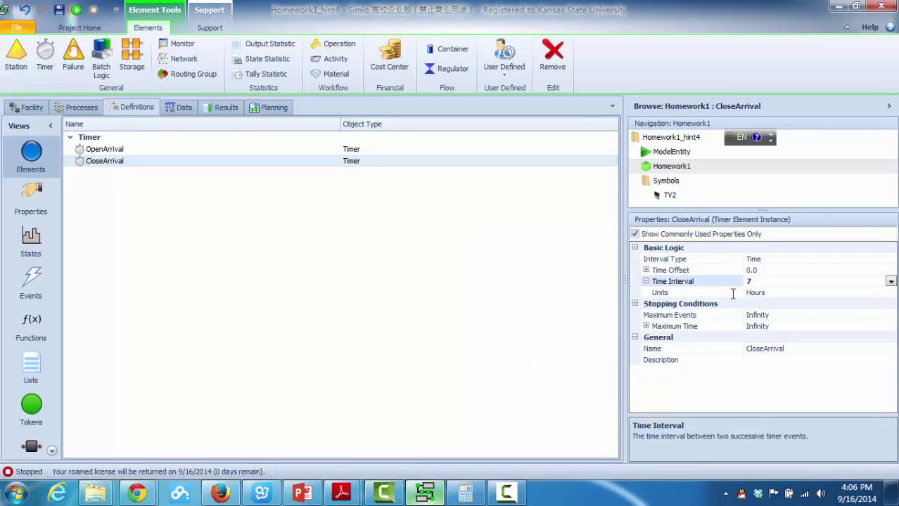
pyautogui.click(754, 294)
pyautogui.click(890, 293)
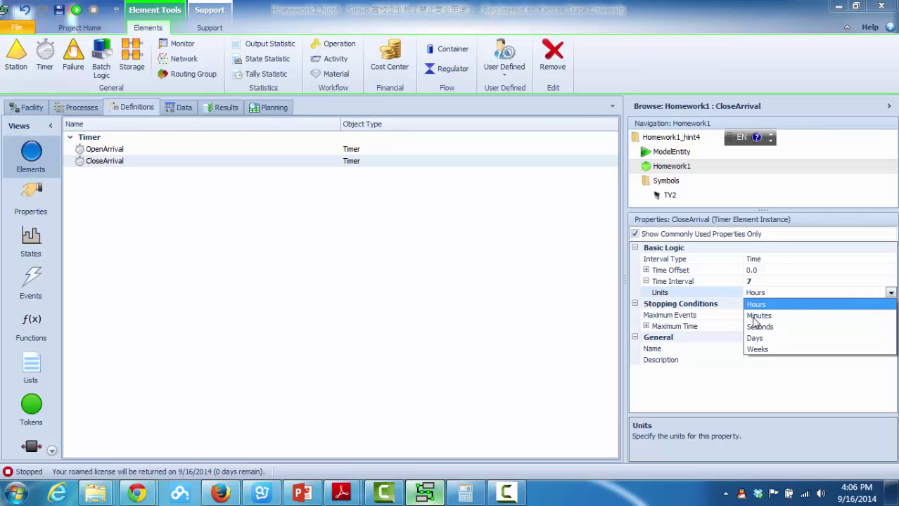
pyautogui.click(754, 338)
# Step: Set the CloseArrival timer's time offset to 5 days
pyautogui.click(758, 270)
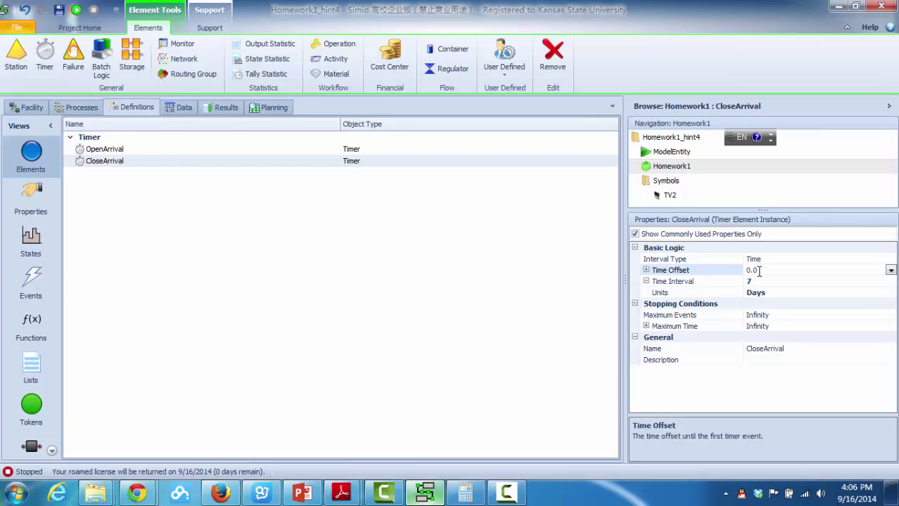
pyautogui.moveTo(769, 270); pyautogui.dragTo(740, 269)
pyautogui.write('5')
pyautogui.press('Return')
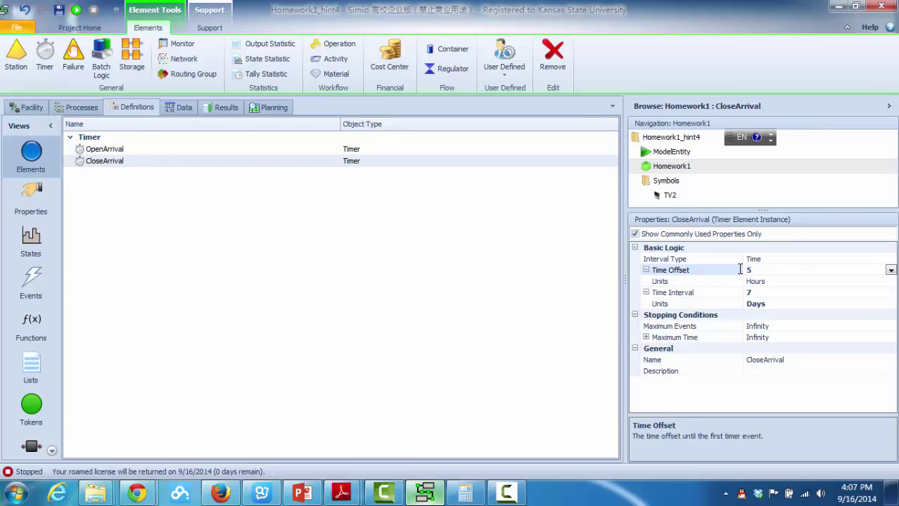
pyautogui.click(763, 283)
pyautogui.click(890, 282)
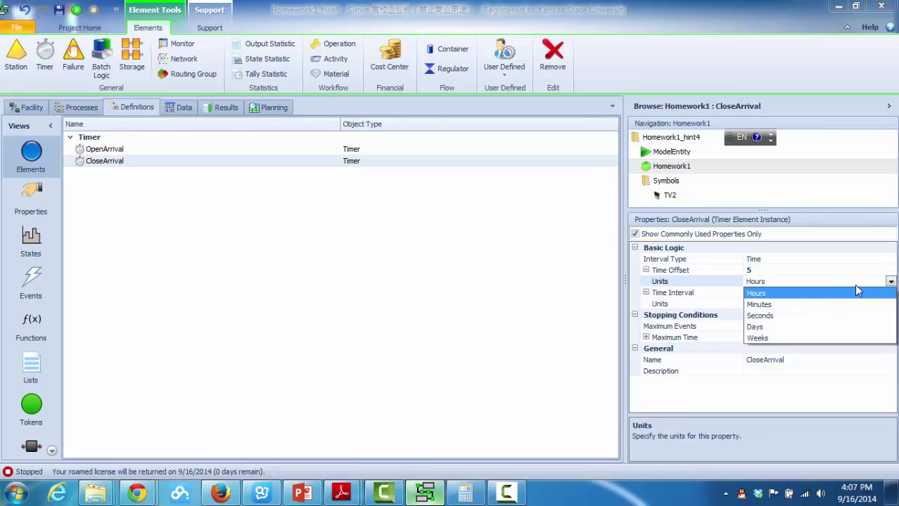
pyautogui.click(757, 328)
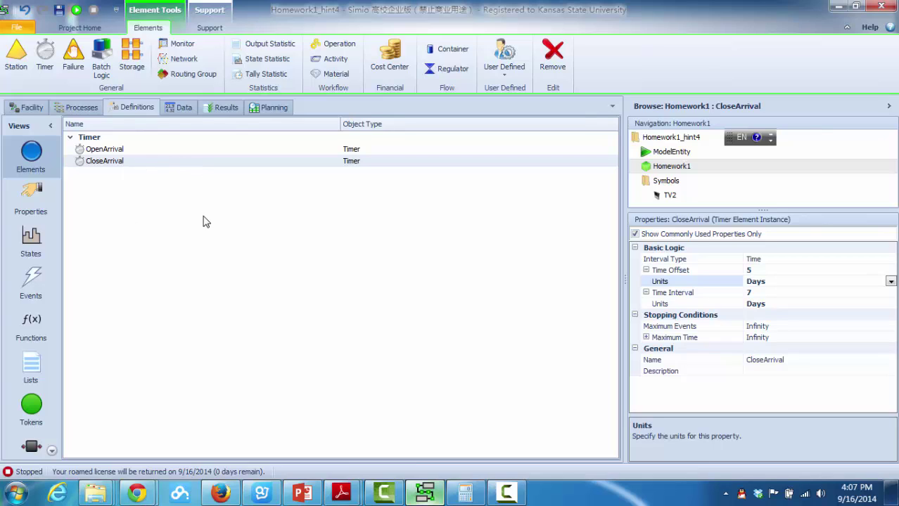
pyautogui.click(103, 150)
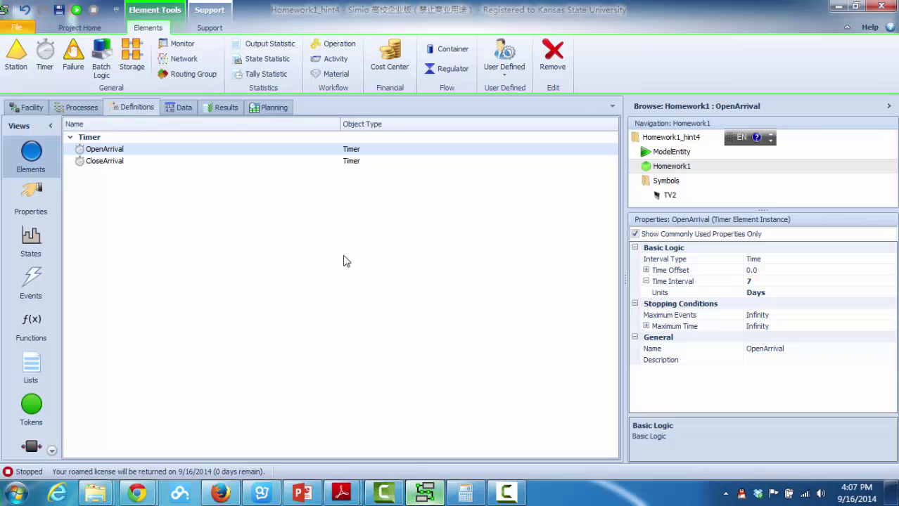
# Step: Create two new empty processes in the Homework1 model
pyautogui.click(79, 109)
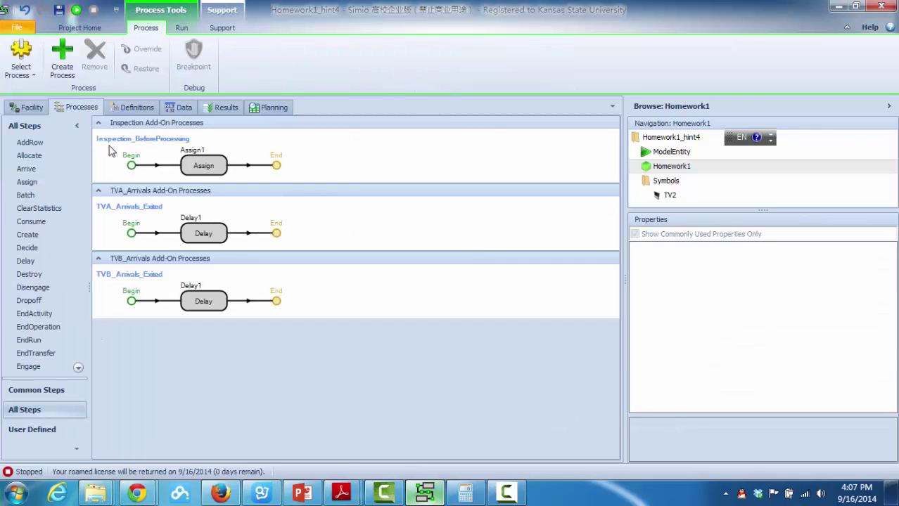
pyautogui.click(67, 57)
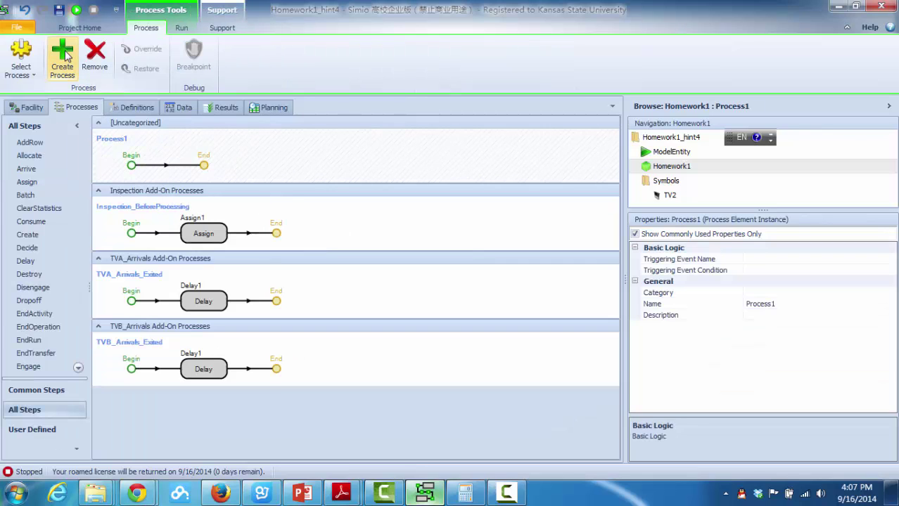
pyautogui.click(67, 56)
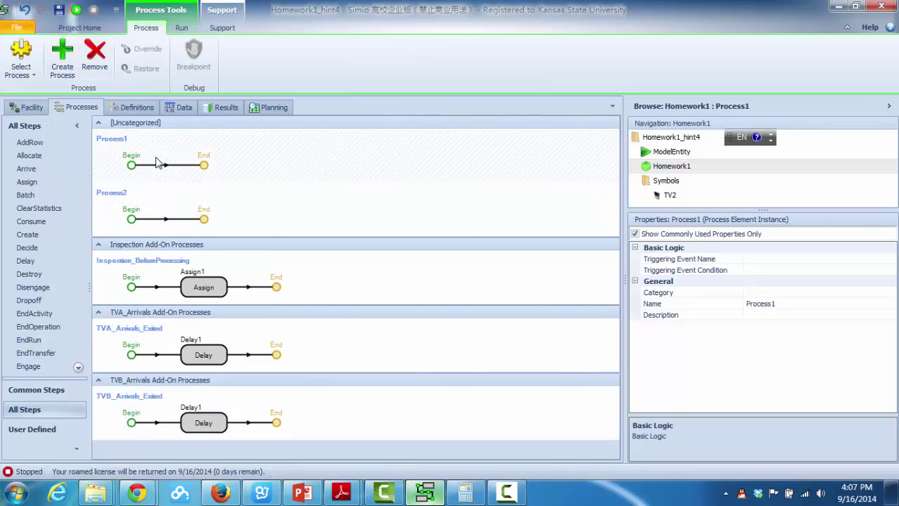
# Step: Set the triggering event of Process1 to OpenArrival.Event
pyautogui.click(785, 260)
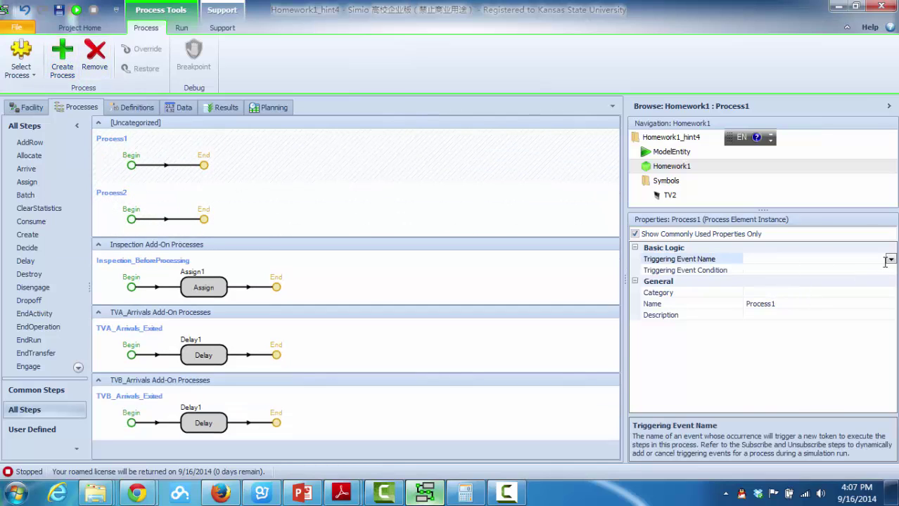
pyautogui.click(891, 259)
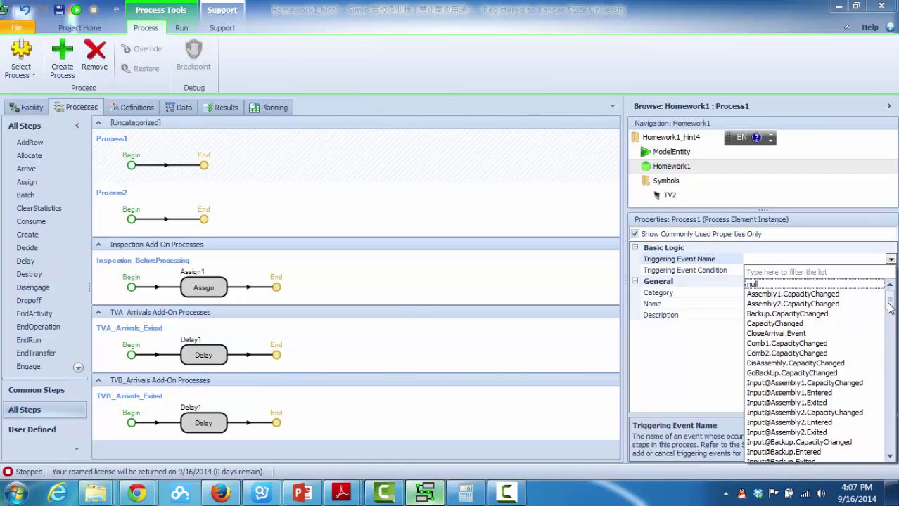
pyautogui.scroll(-10, 891, 307)
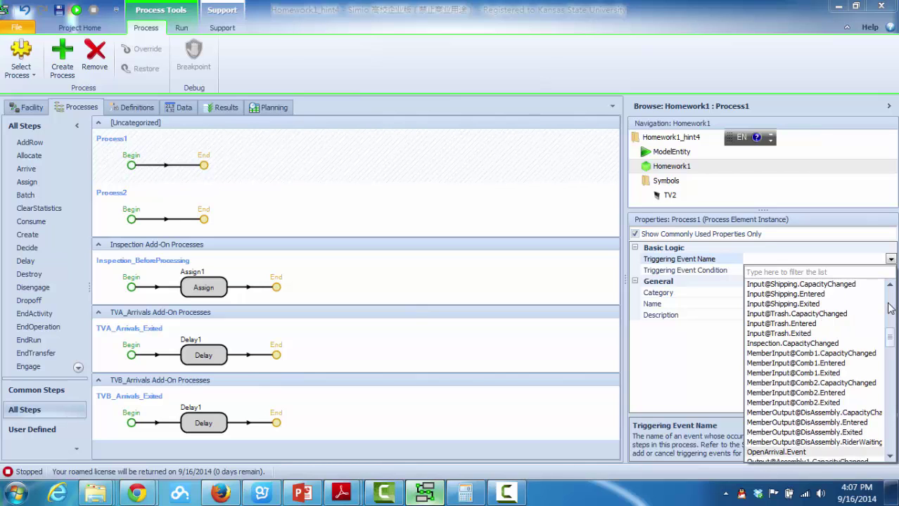
pyautogui.click(776, 452)
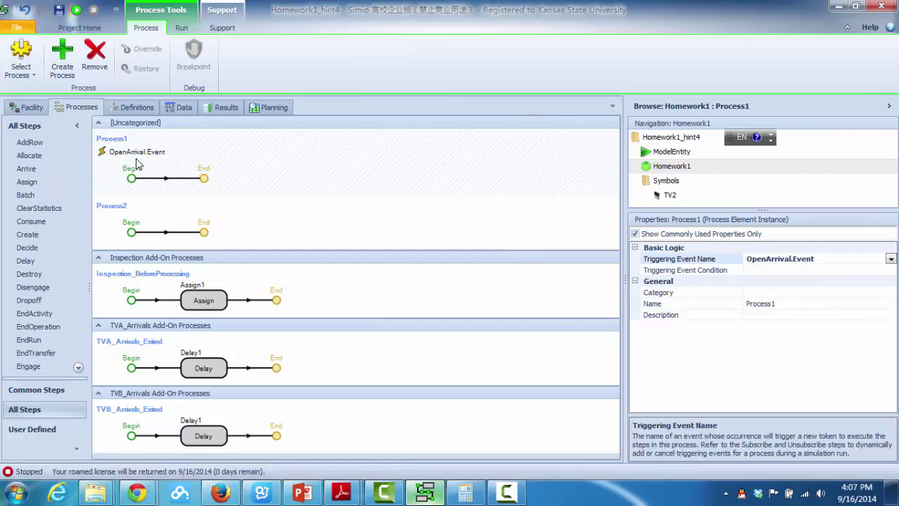
# Step: Set the triggering event of Process2 to CloseArrival.Event
pyautogui.click(107, 215)
pyautogui.click(840, 259)
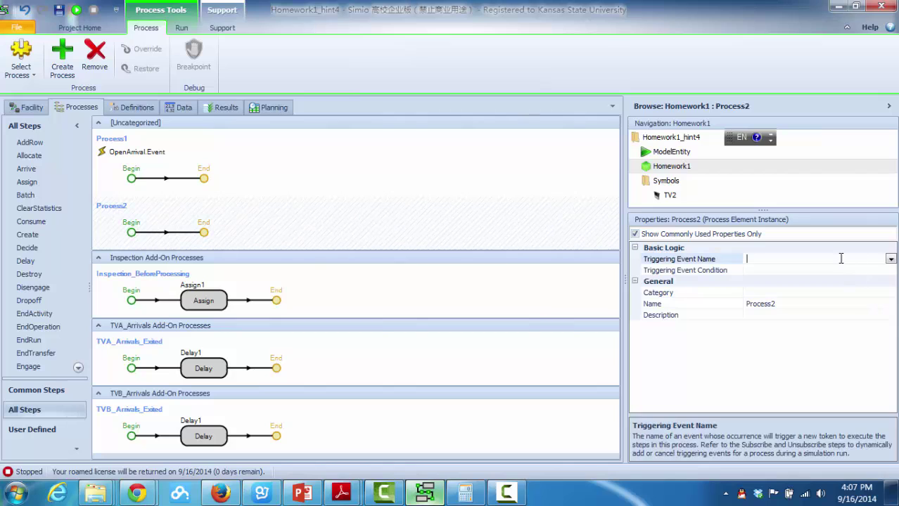
pyautogui.click(889, 260)
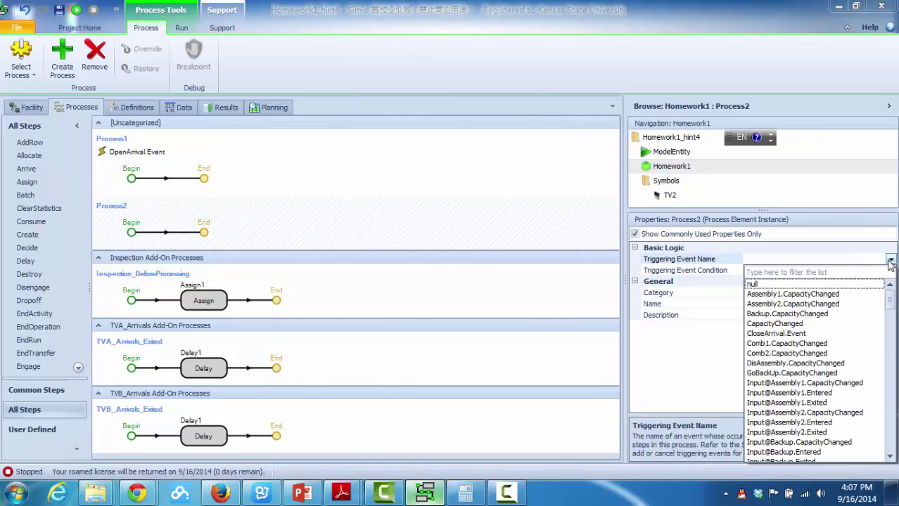
pyautogui.click(795, 333)
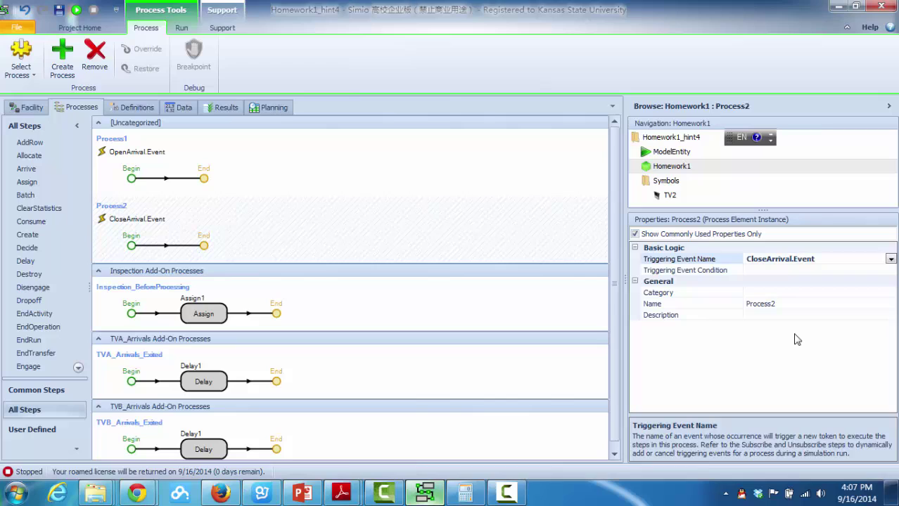
pyautogui.click(406, 213)
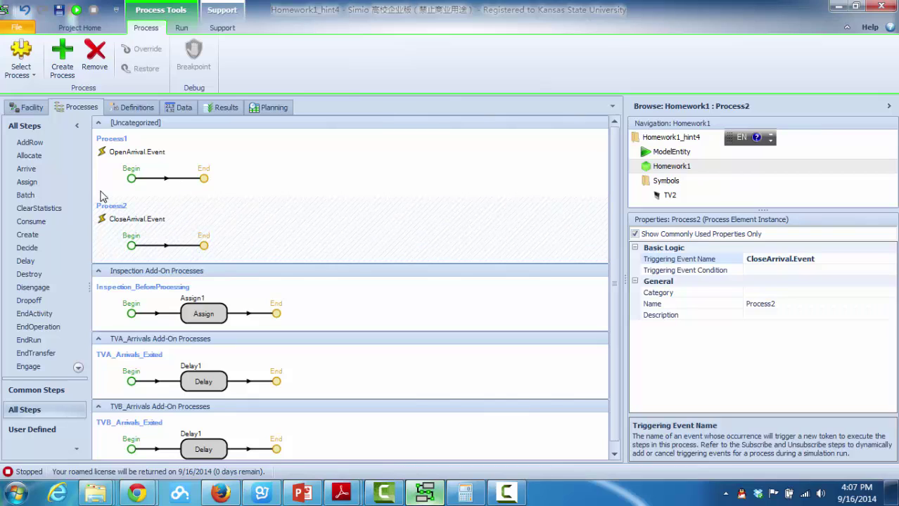
# Step: Add an Assign step to Process1 and set its state variable to TVABatch
pyautogui.moveTo(28, 183); pyautogui.dragTo(203, 186)
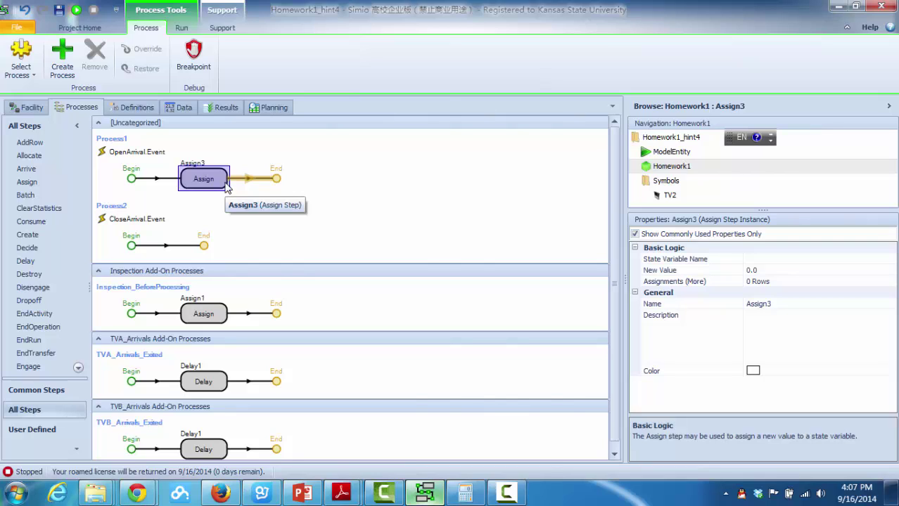
pyautogui.click(769, 261)
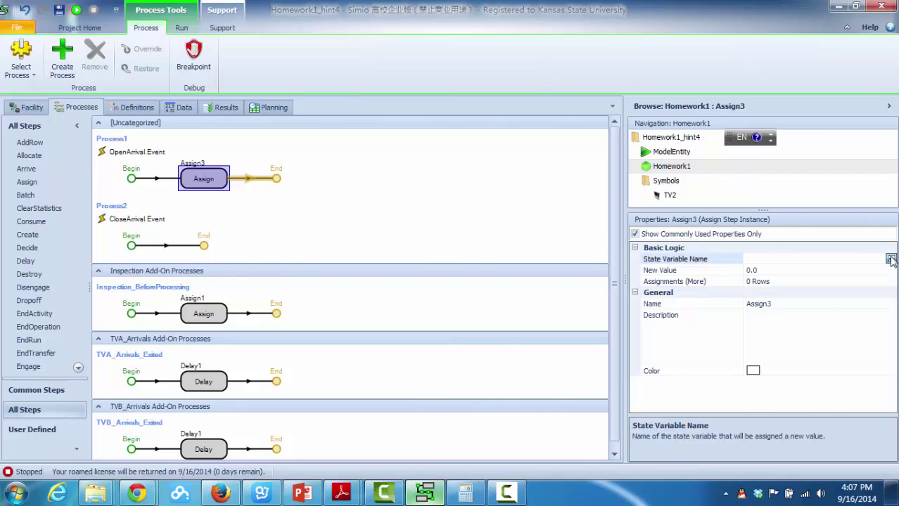
pyautogui.click(890, 260)
pyautogui.press('t')
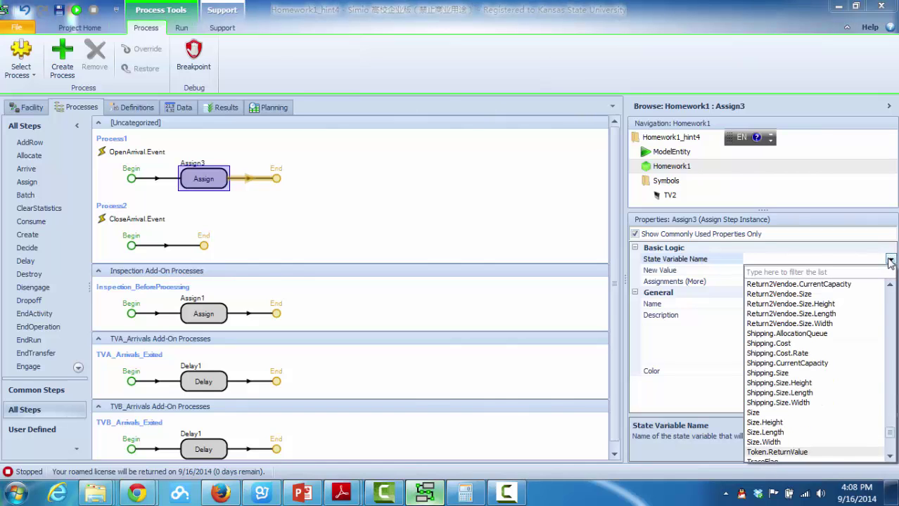
pyautogui.press('Down')
pyautogui.press('Down')
pyautogui.press('Down')
pyautogui.press('Down')
pyautogui.press('Down')
pyautogui.press('Down')
pyautogui.press('Down')
pyautogui.press('Down')
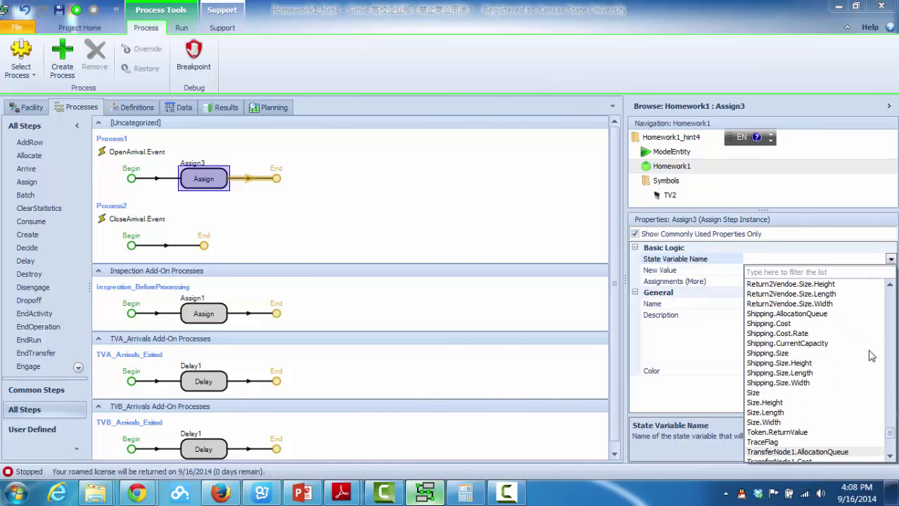
pyautogui.press('Down')
pyautogui.press('Down')
pyautogui.press('Down')
pyautogui.press('Down')
pyautogui.press('Down')
pyautogui.press('Down')
pyautogui.press('Down')
pyautogui.press('Down')
pyautogui.press('Down')
pyautogui.press('Down')
pyautogui.press('Down')
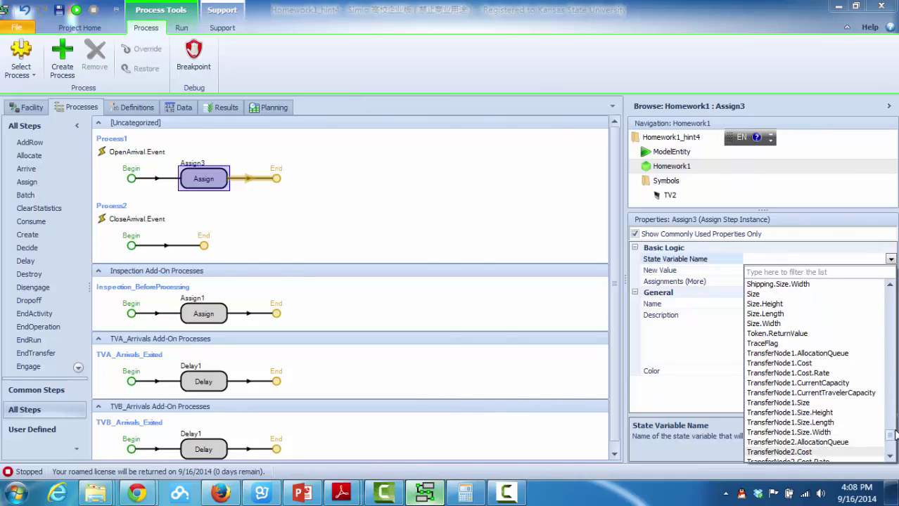
pyautogui.press('Down')
pyautogui.press('Down')
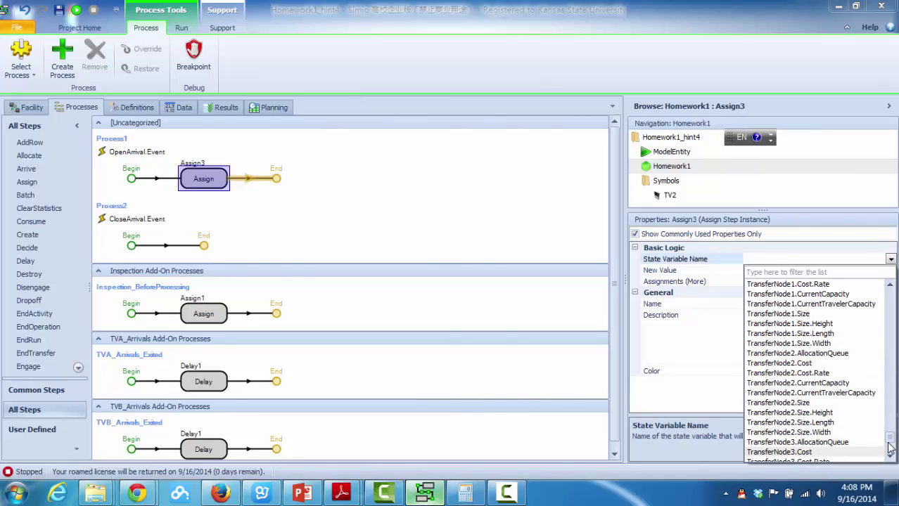
pyautogui.click(890, 449)
pyautogui.click(891, 447)
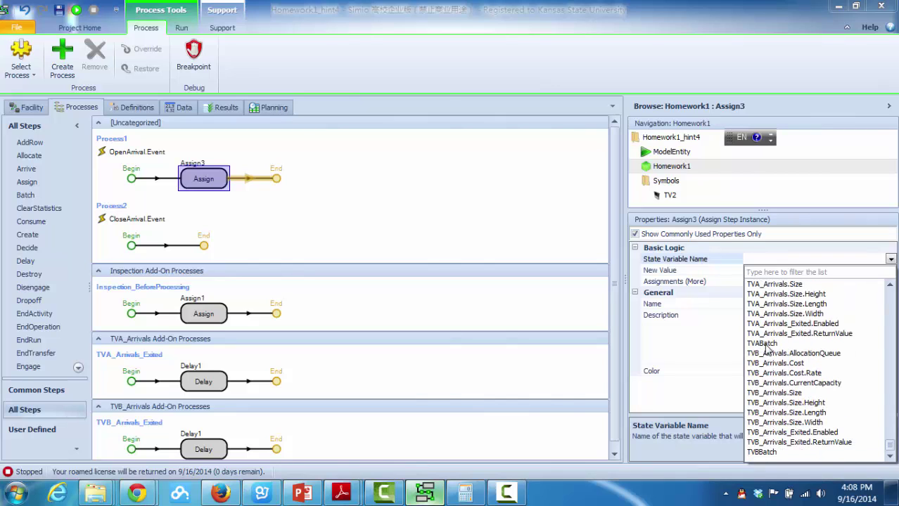
pyautogui.click(762, 343)
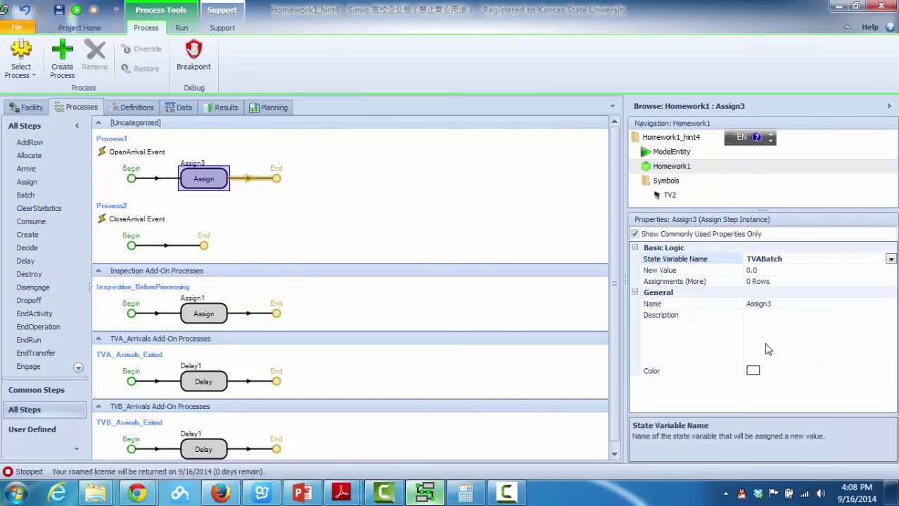
# Step: Set the new value of the TVABatch assignment in Process1 to 30
pyautogui.click(766, 271)
pyautogui.click(745, 270)
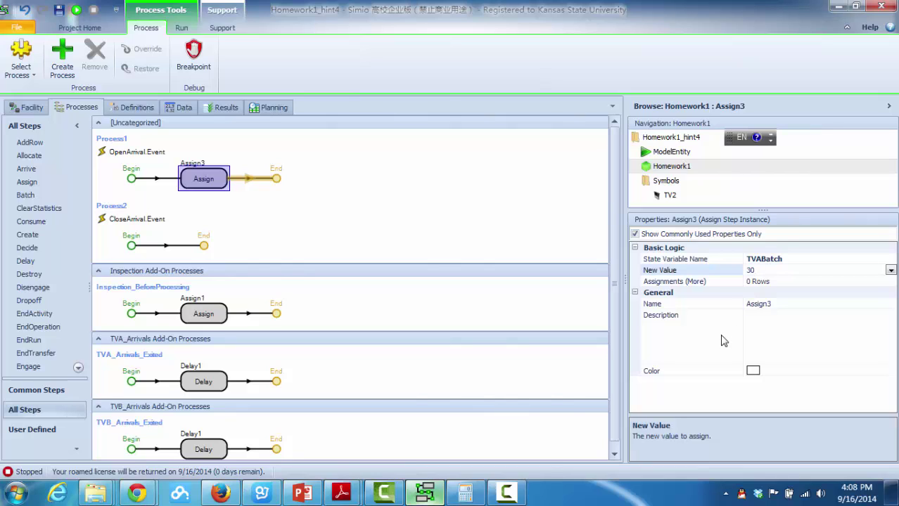
pyautogui.click(748, 359)
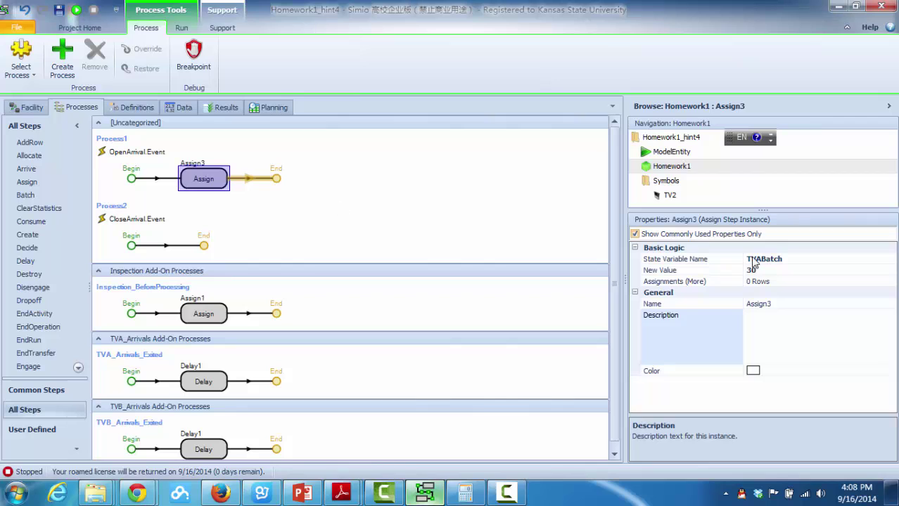
# Step: Add an additional assignment to the Assign step in Process1 that sets TVBBatch to 20
pyautogui.click(787, 282)
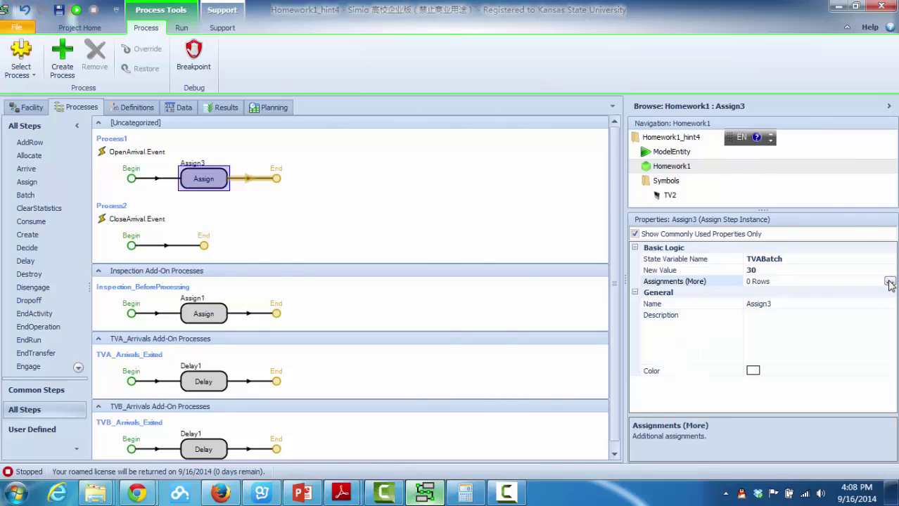
pyautogui.click(889, 282)
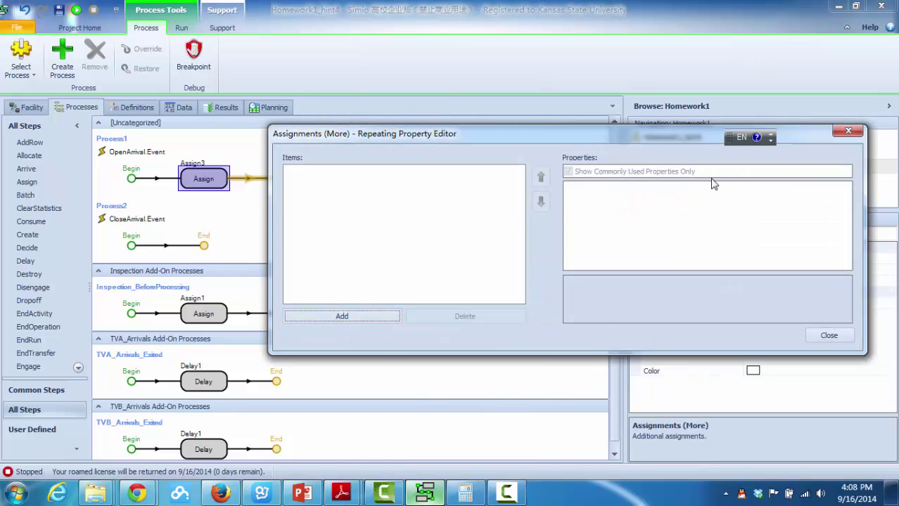
pyautogui.click(380, 314)
pyautogui.click(686, 199)
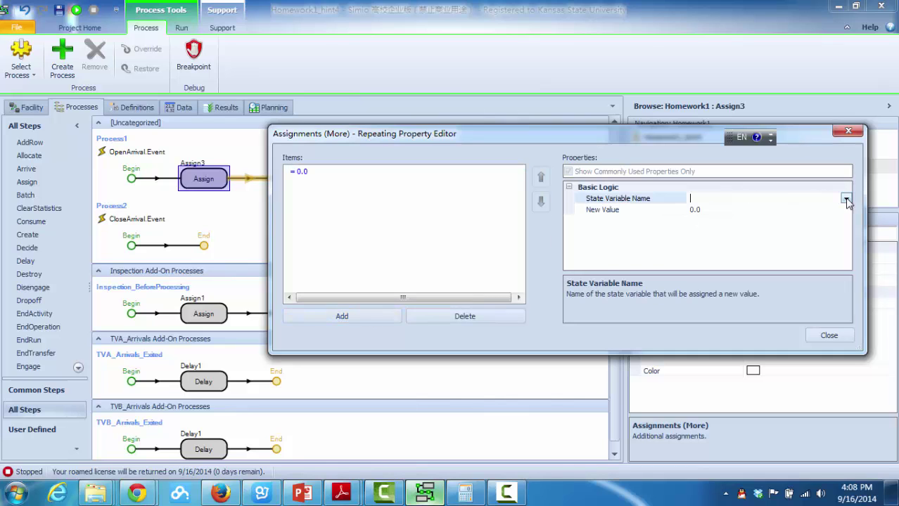
pyautogui.click(846, 200)
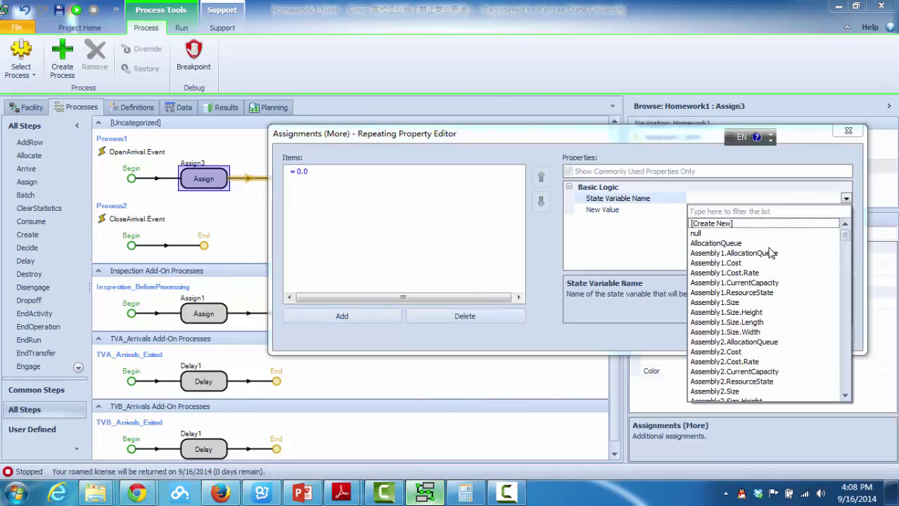
pyautogui.scroll(-15, 772, 253)
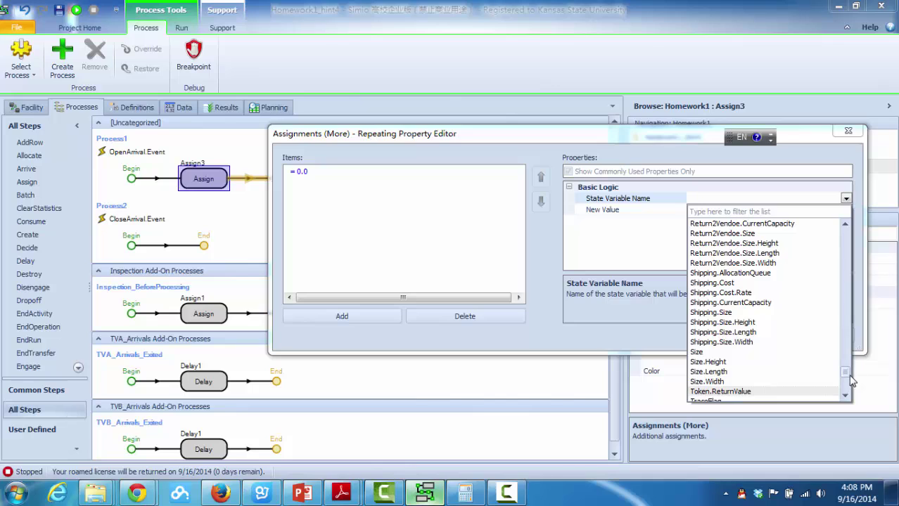
pyautogui.scroll(-8, 849, 380)
pyautogui.click(738, 393)
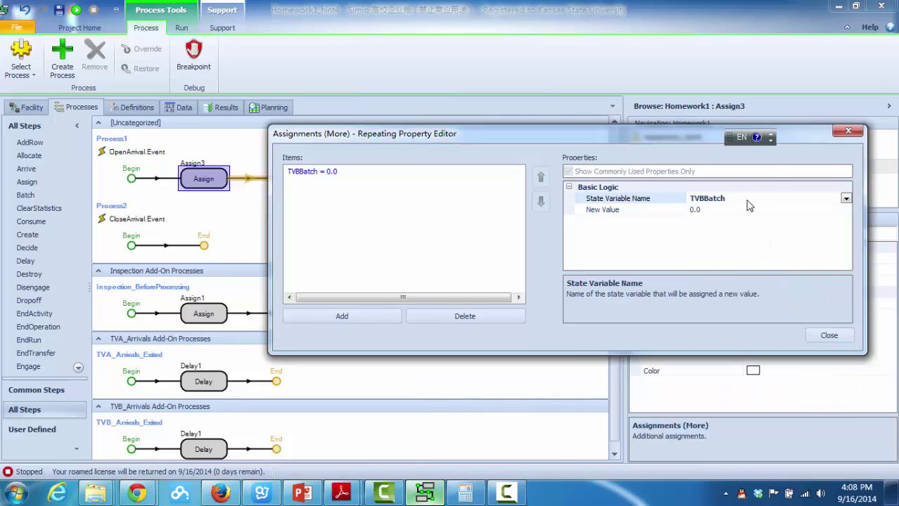
pyautogui.click(723, 210)
pyautogui.moveTo(715, 211); pyautogui.dragTo(684, 214)
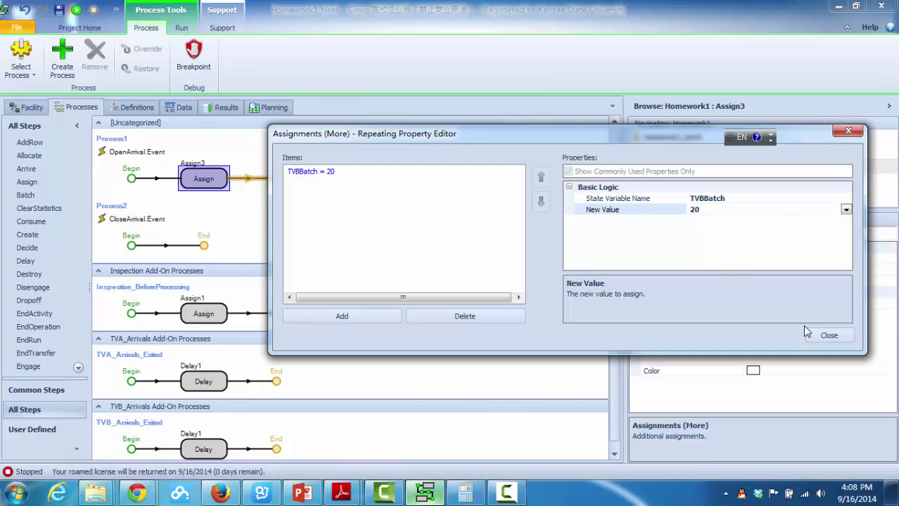
pyautogui.click(826, 336)
# Step: Add an Assign step to Process2 that sets the state variable TVABatch to 0
pyautogui.click(328, 220)
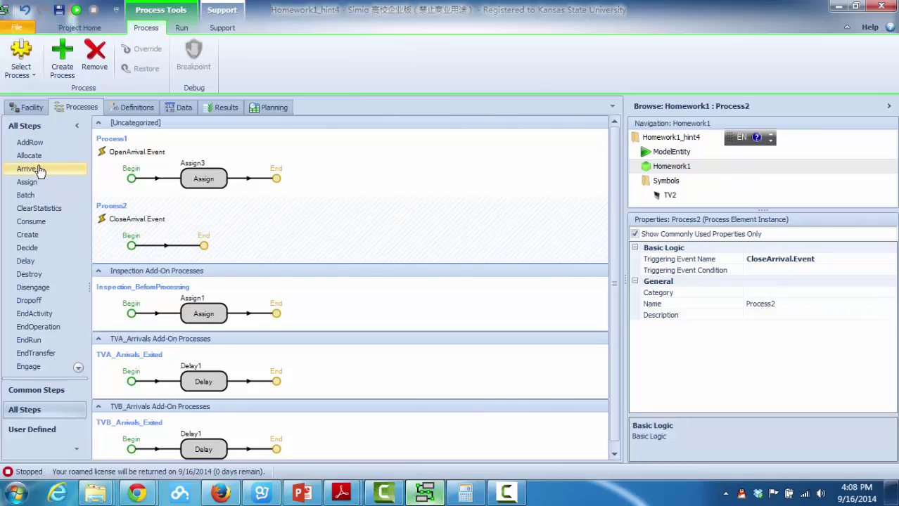
pyautogui.moveTo(28, 182); pyautogui.dragTo(189, 247)
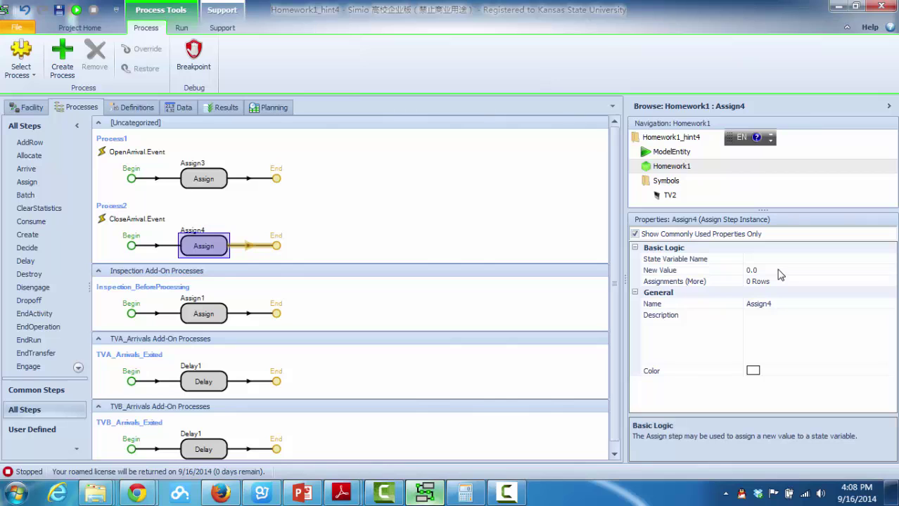
pyautogui.click(794, 258)
pyautogui.click(891, 259)
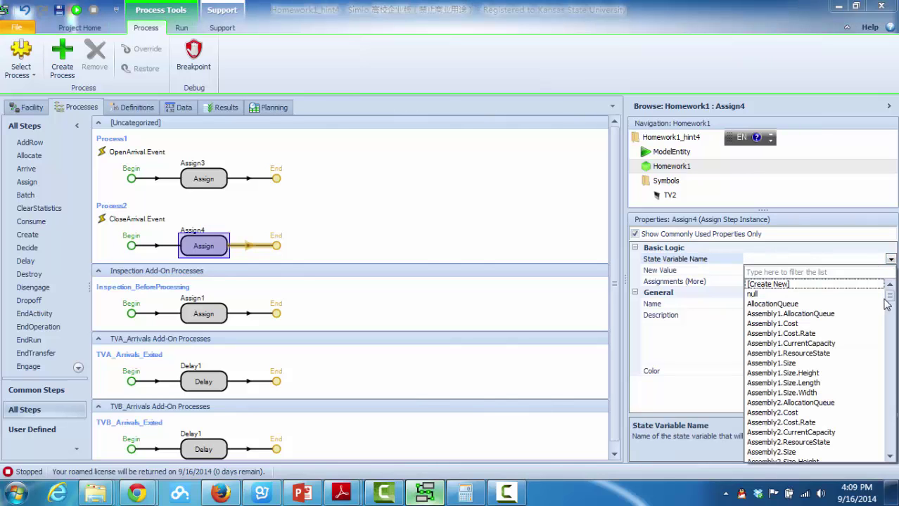
pyautogui.moveTo(890, 300); pyautogui.dragTo(890, 450)
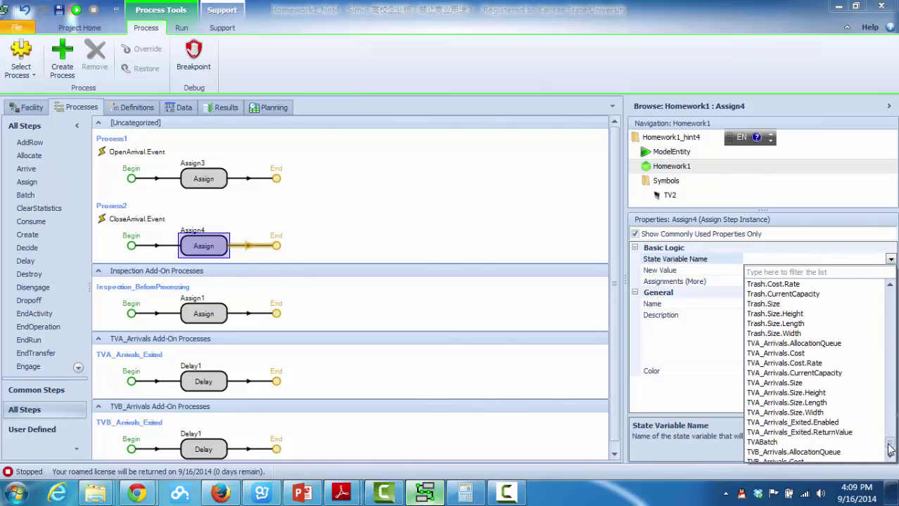
pyautogui.click(792, 443)
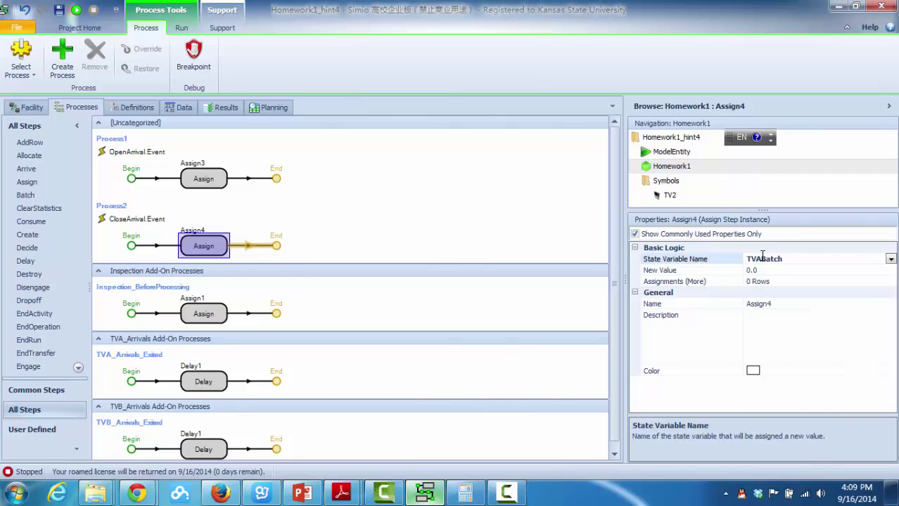
pyautogui.click(728, 270)
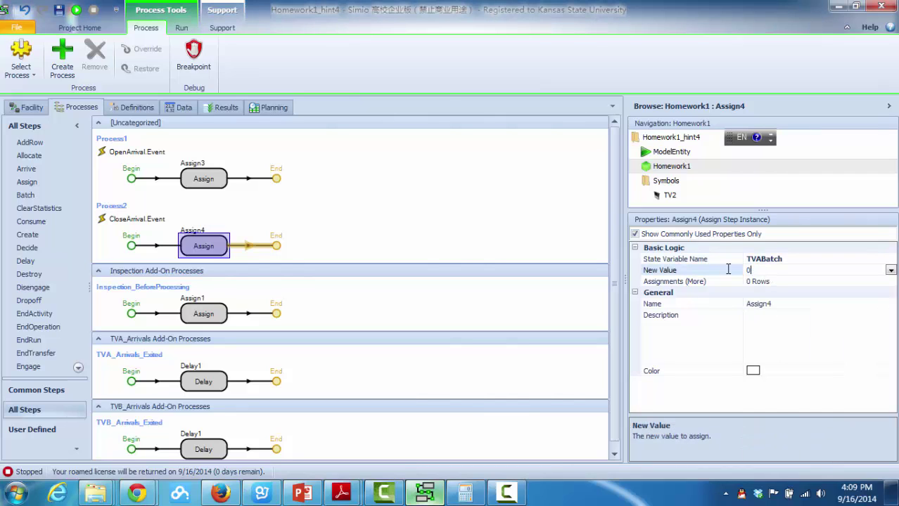
# Step: Add an additional assignment to the Assign step in Process2 that sets TVBBatch to 0.0
pyautogui.click(770, 281)
pyautogui.click(890, 282)
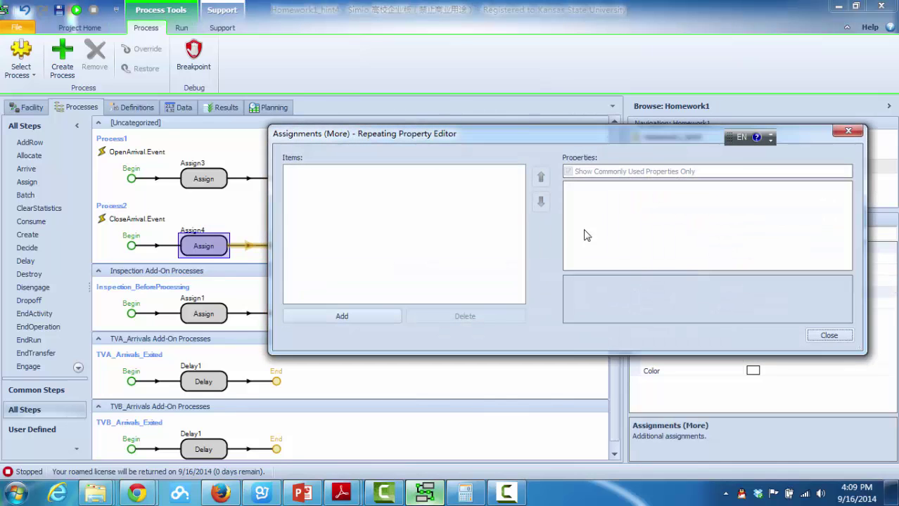
pyautogui.click(377, 315)
pyautogui.click(700, 201)
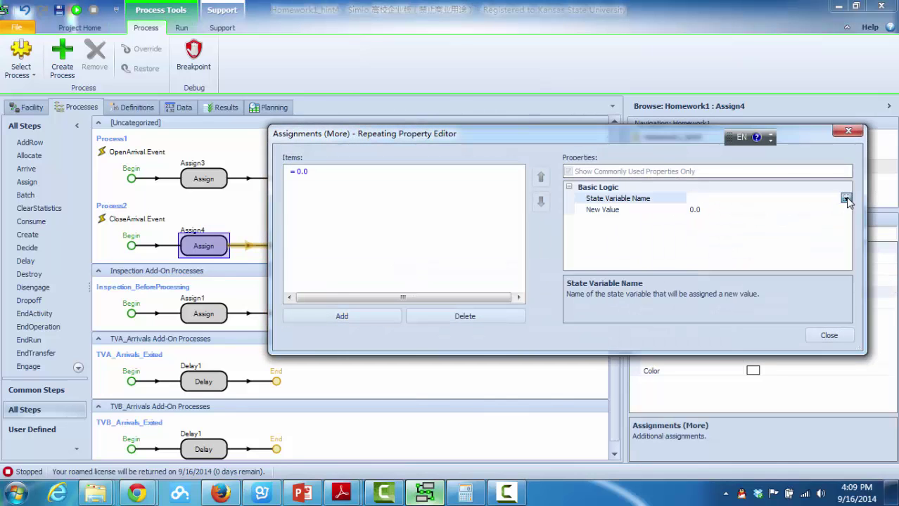
pyautogui.click(846, 198)
pyautogui.moveTo(846, 239); pyautogui.dragTo(855, 408)
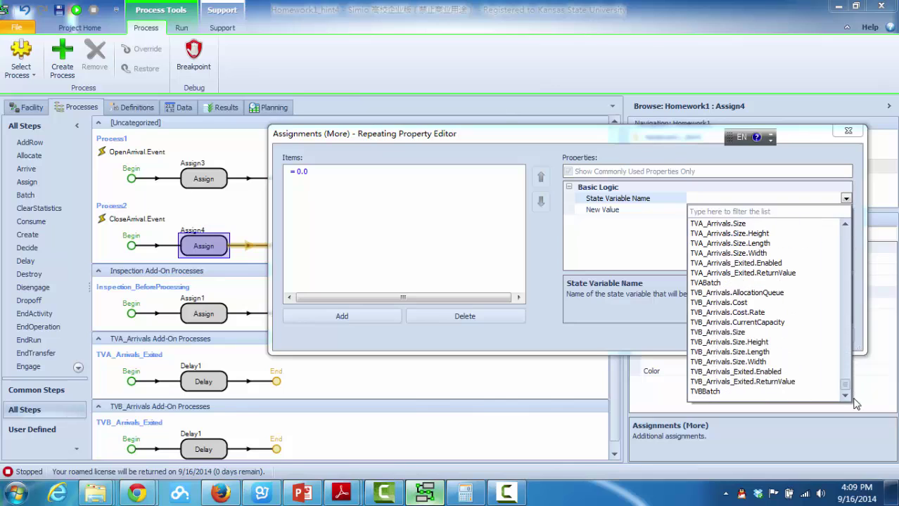
pyautogui.click(713, 394)
pyautogui.click(719, 211)
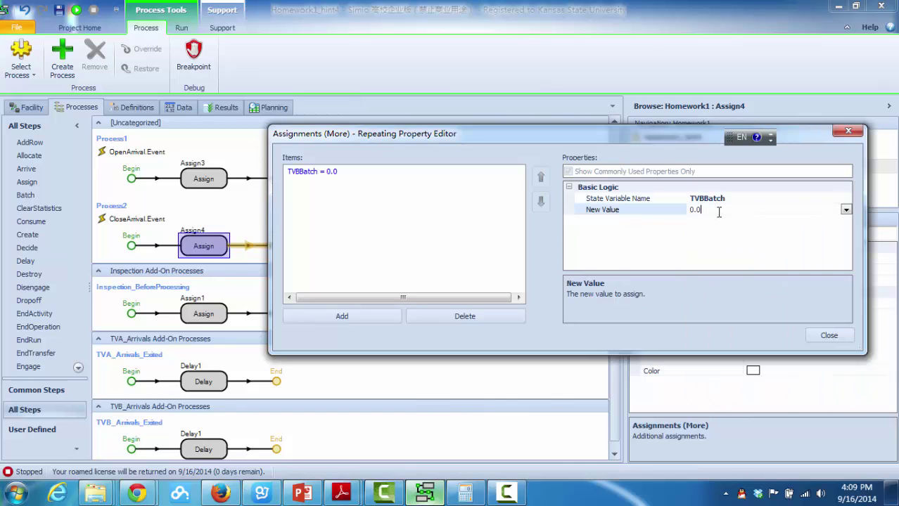
pyautogui.click(829, 336)
pyautogui.click(330, 213)
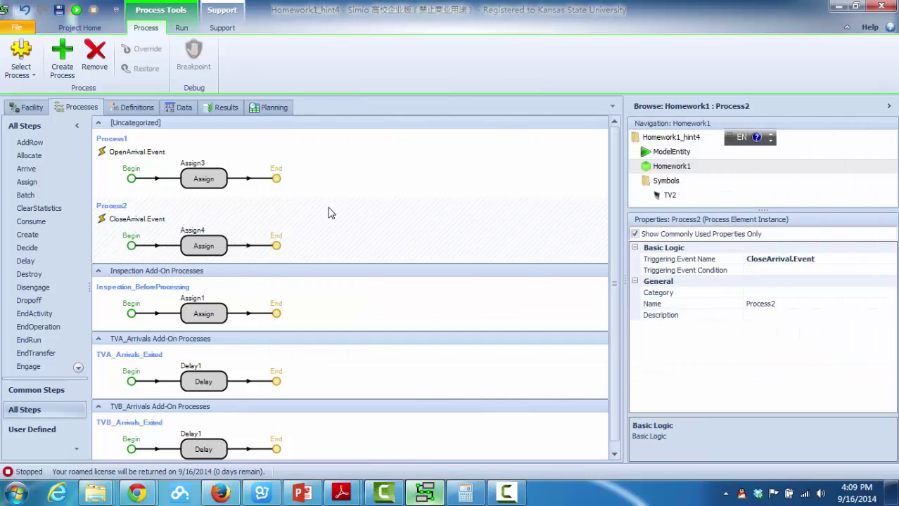
# Step: Check the entities-per-arrival settings of the TVA_Arrivals and TVB_Arrivals sources in the facility model
pyautogui.click(31, 109)
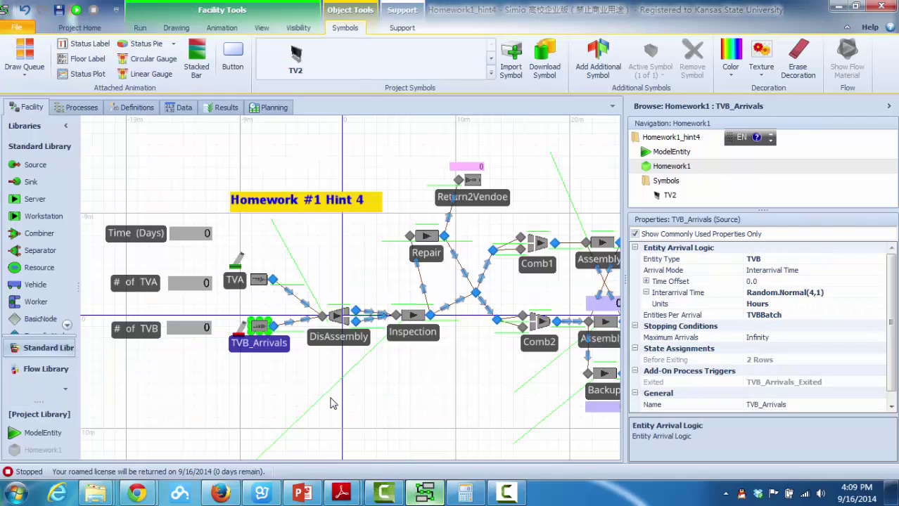
pyautogui.moveTo(273, 397); pyautogui.dragTo(273, 389)
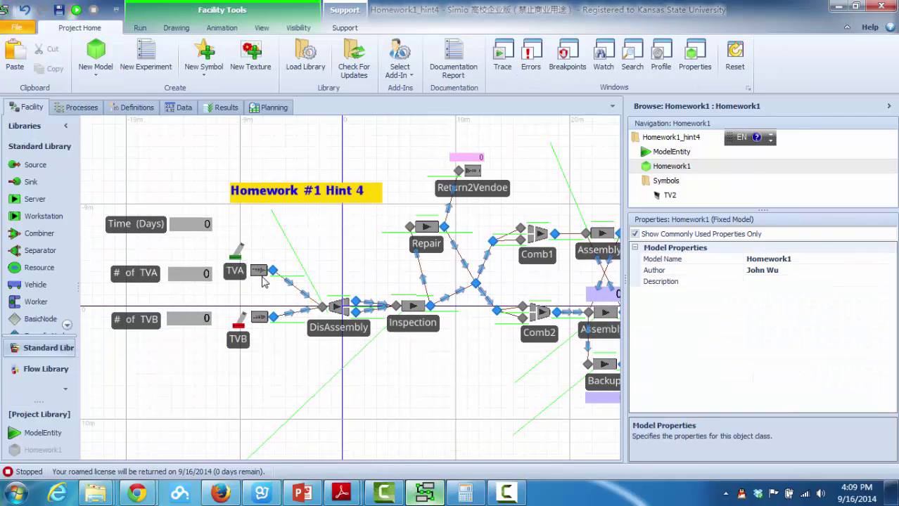
pyautogui.click(260, 272)
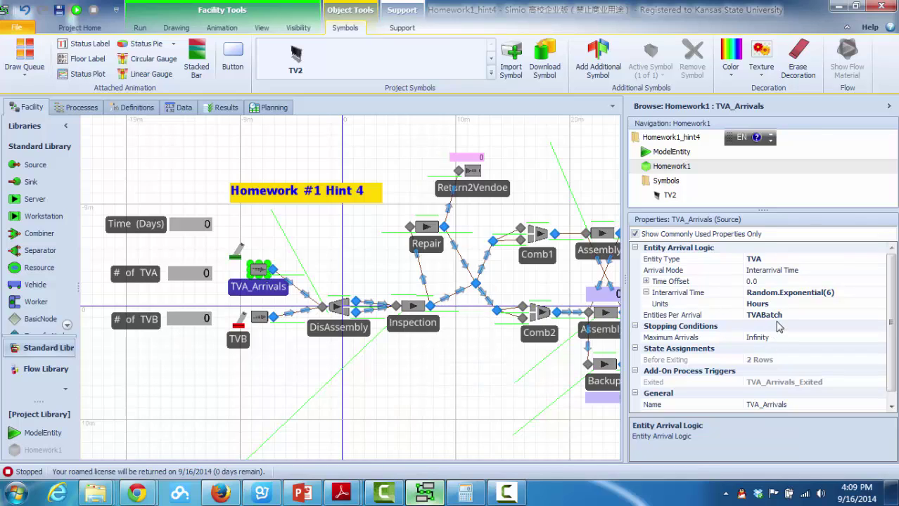
pyautogui.click(262, 318)
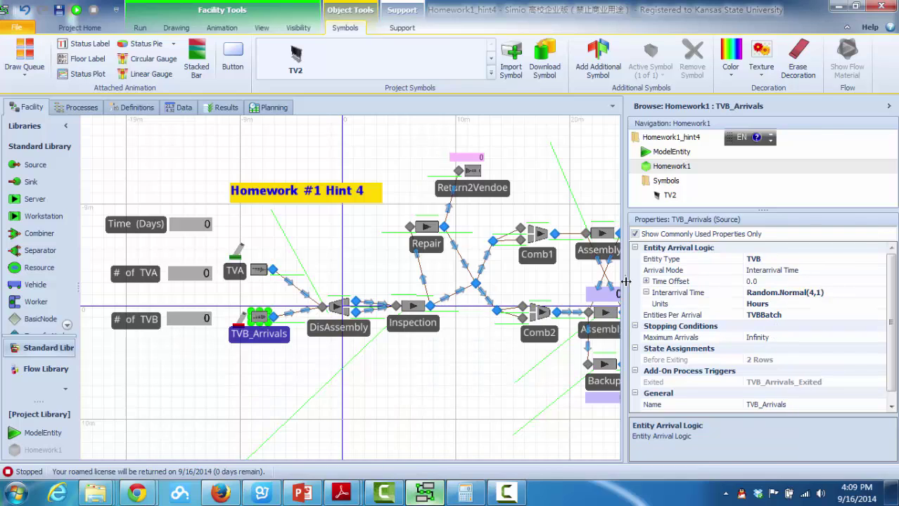
pyautogui.moveTo(626, 281); pyautogui.dragTo(669, 282)
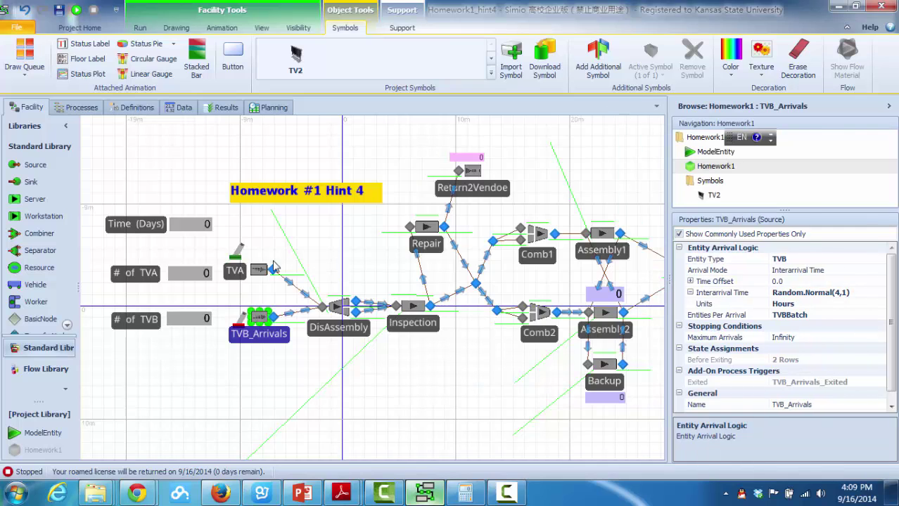
pyautogui.click(256, 268)
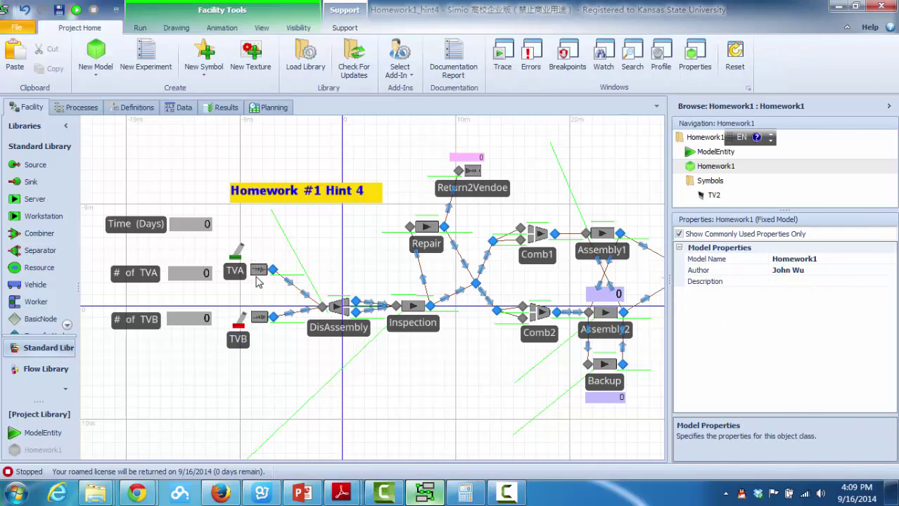
pyautogui.click(259, 274)
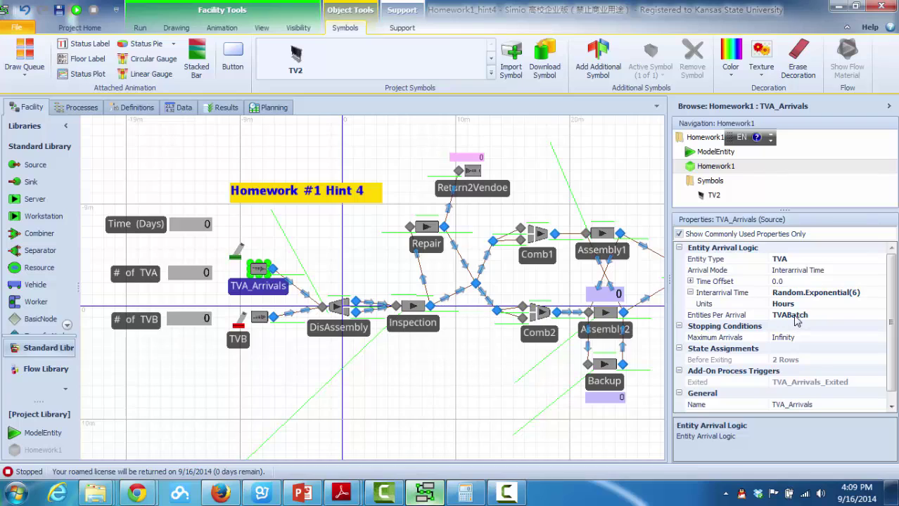
pyautogui.click(254, 320)
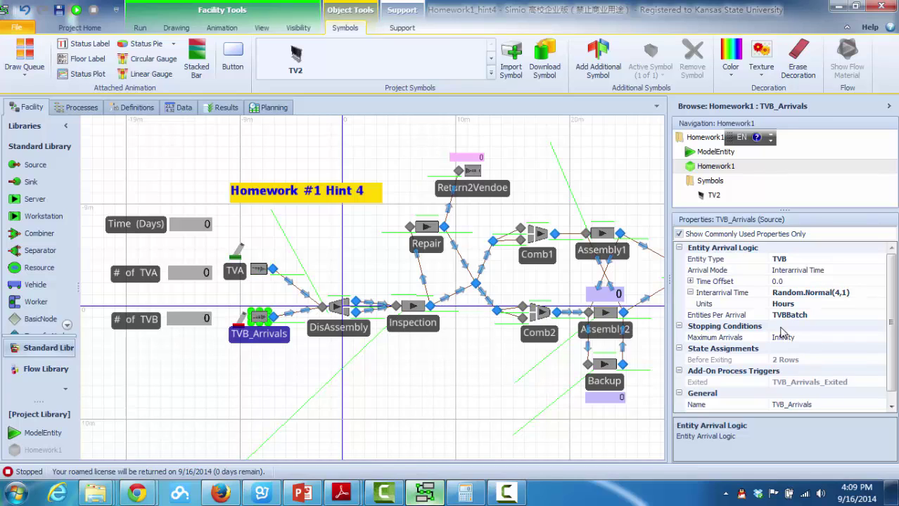
# Step: Run the simulation to observe the TVA and TVB arrival counts over simulated time, and stop the run
pyautogui.click(76, 10)
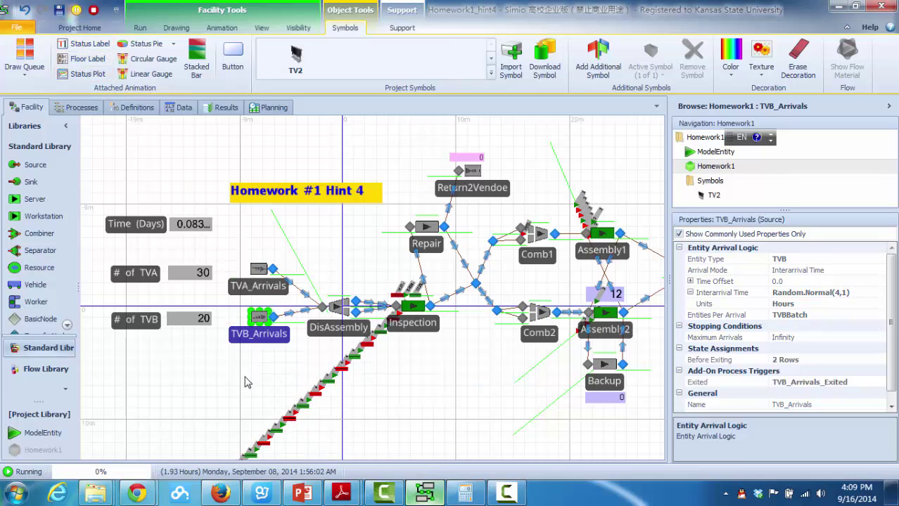
pyautogui.click(140, 27)
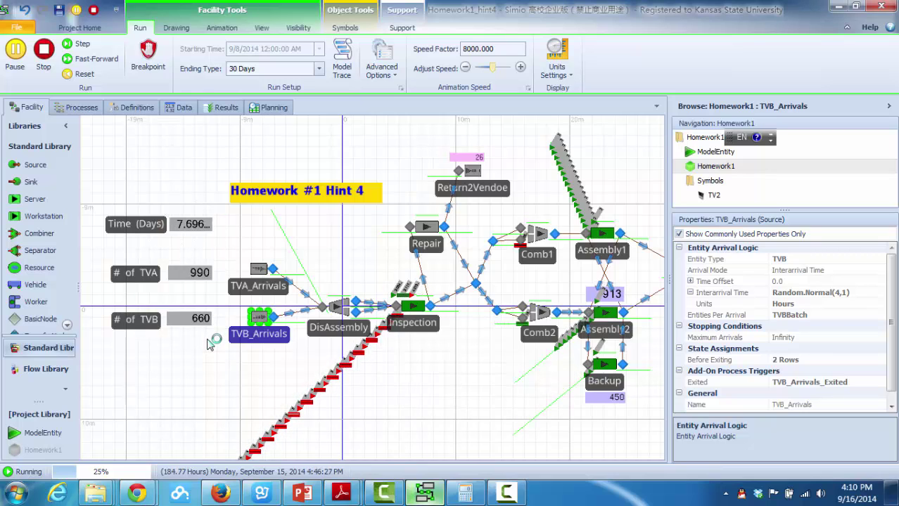
pyautogui.hotkey('shift', 'F5')
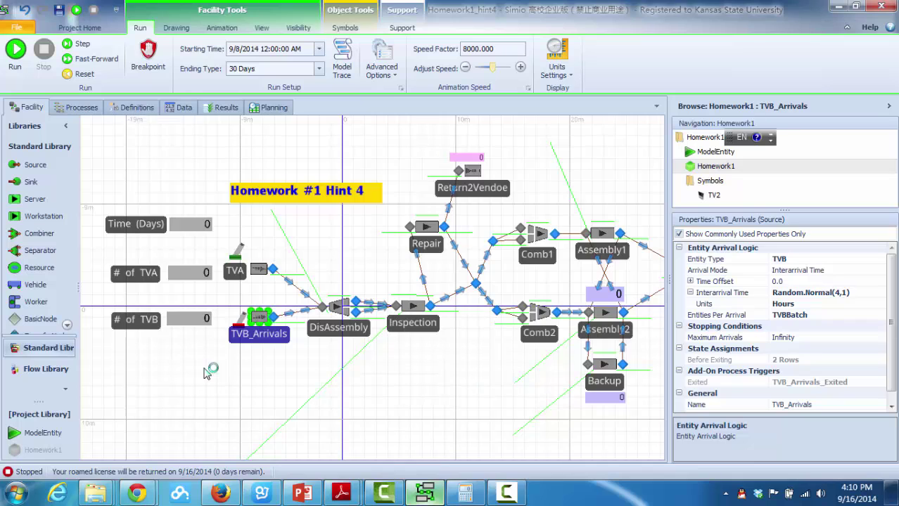
pyautogui.moveTo(209, 373); pyautogui.dragTo(240, 385)
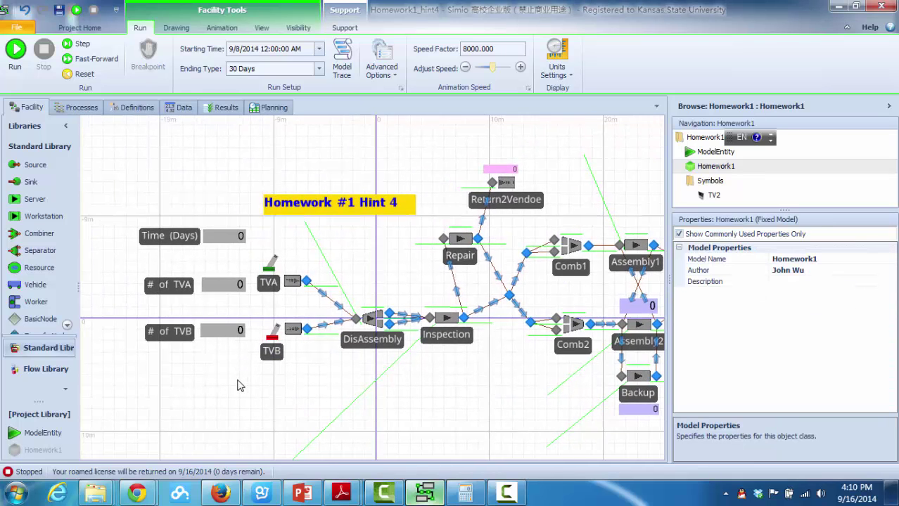